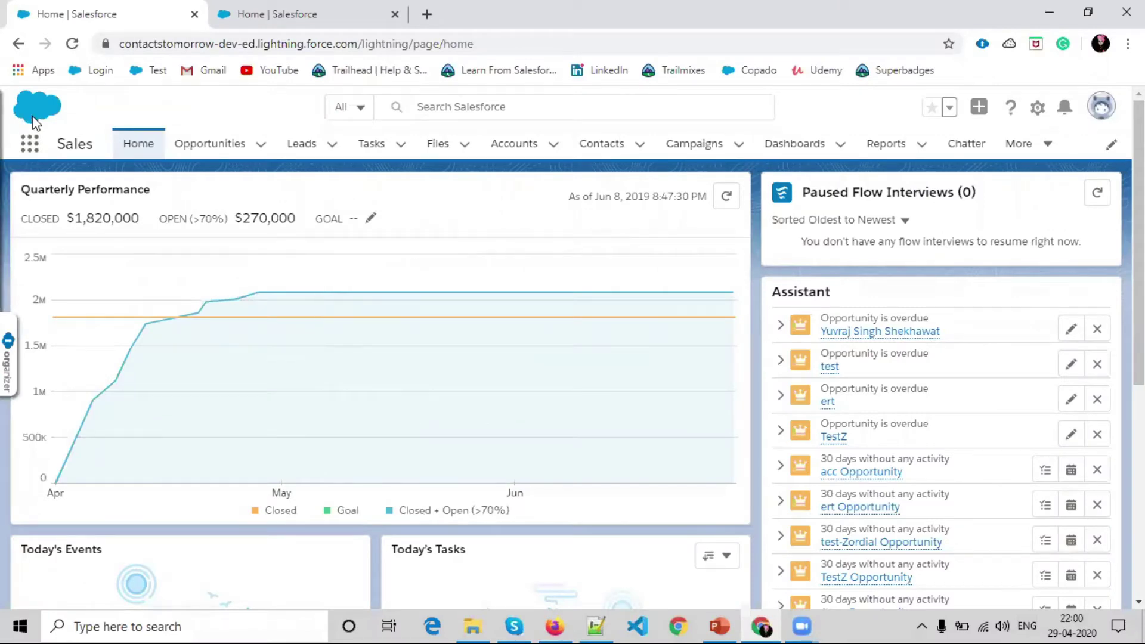
- Search Setup's Quick Find for 'flow' and open the Flows page
click(1037, 109)
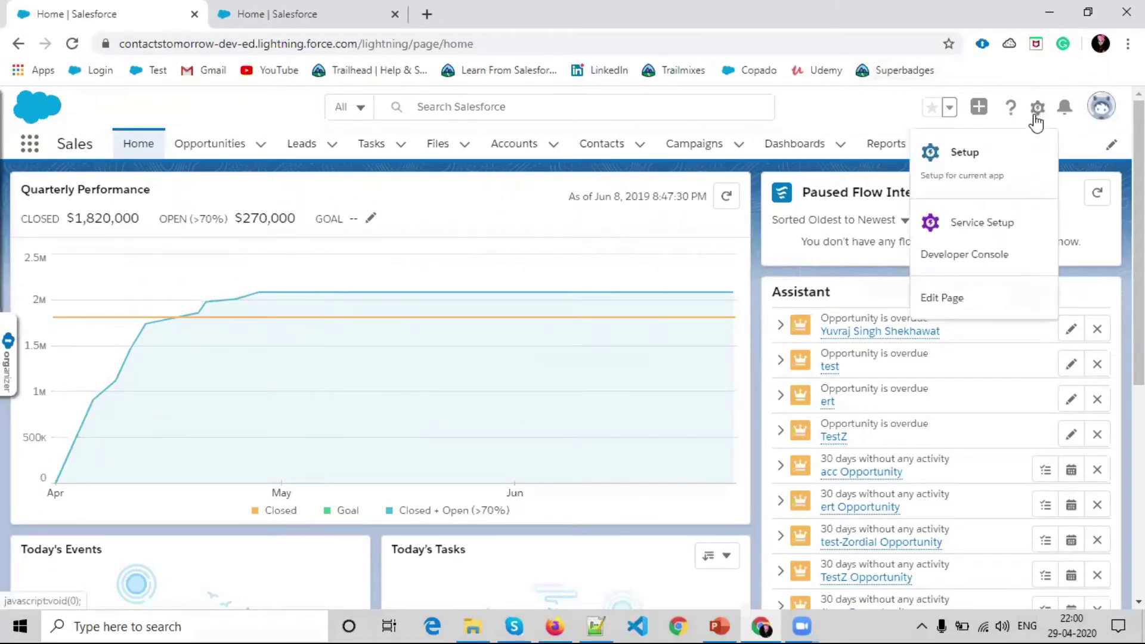
click(308, 5)
click(73, 226)
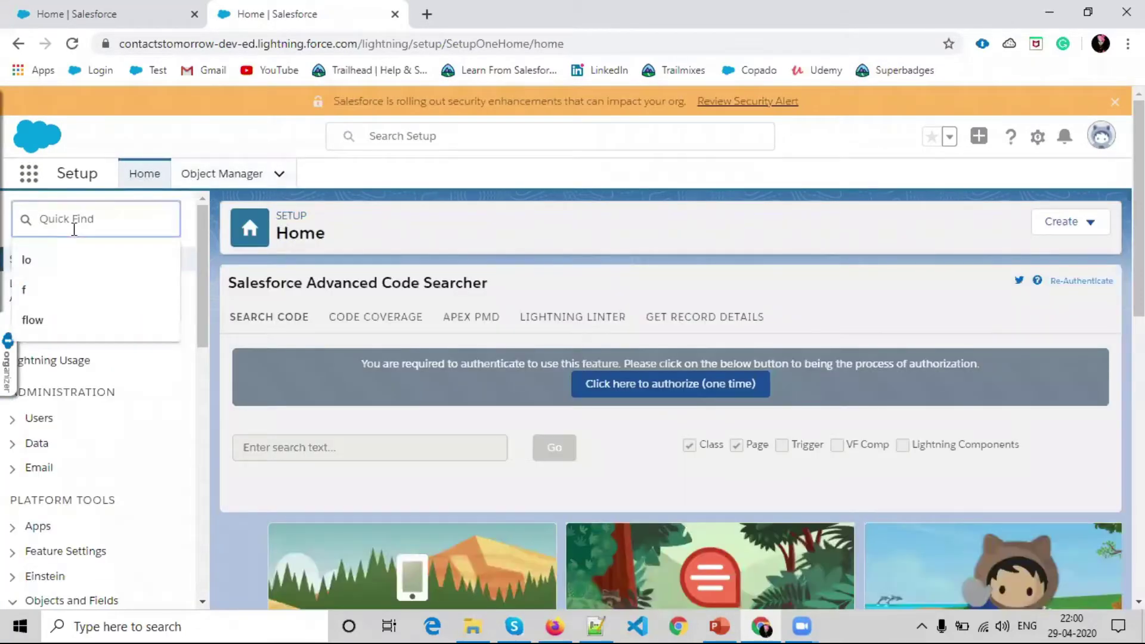
text(f)
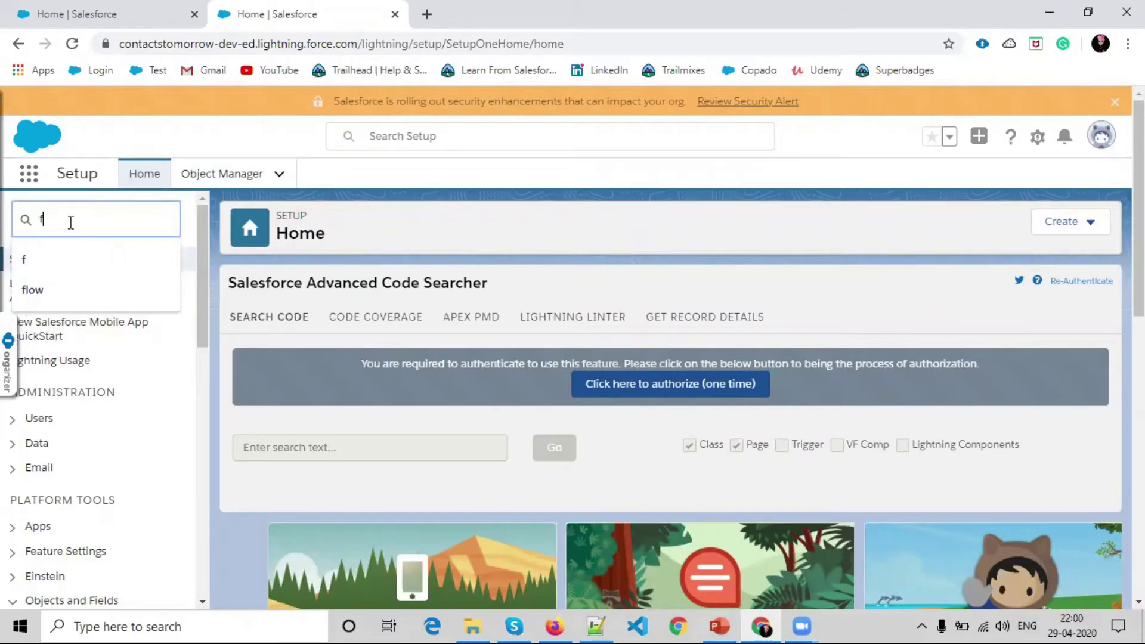
click(74, 234)
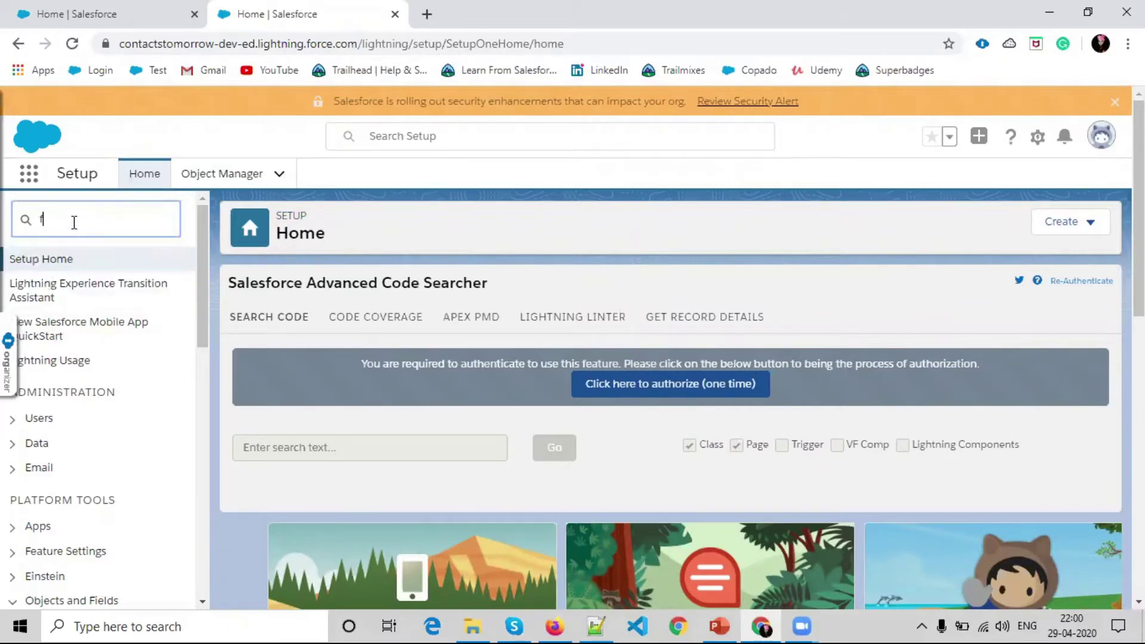
text(low)
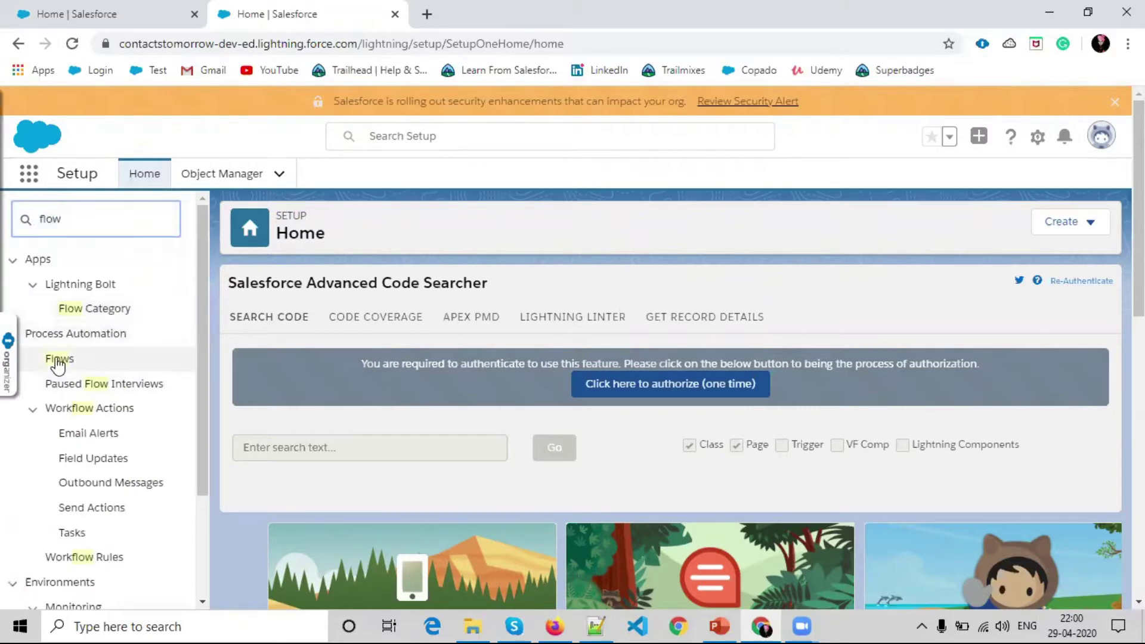
click(58, 359)
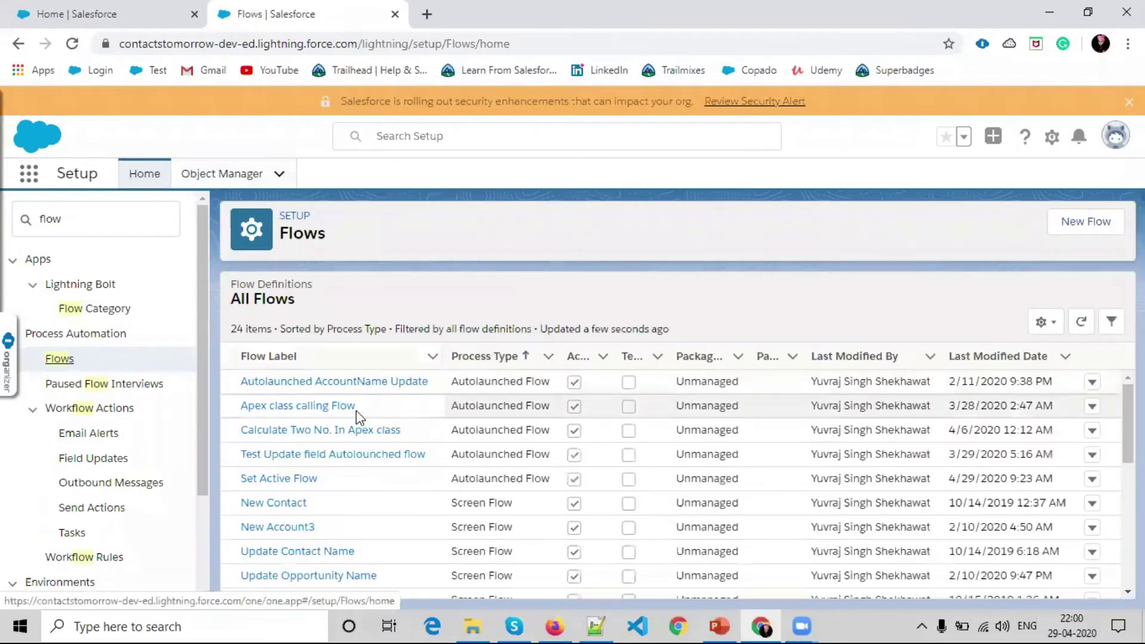
- Look over the list of flows and start a new flow
scroll(427, 449, down, 2)
scroll(427, 446, up, 2)
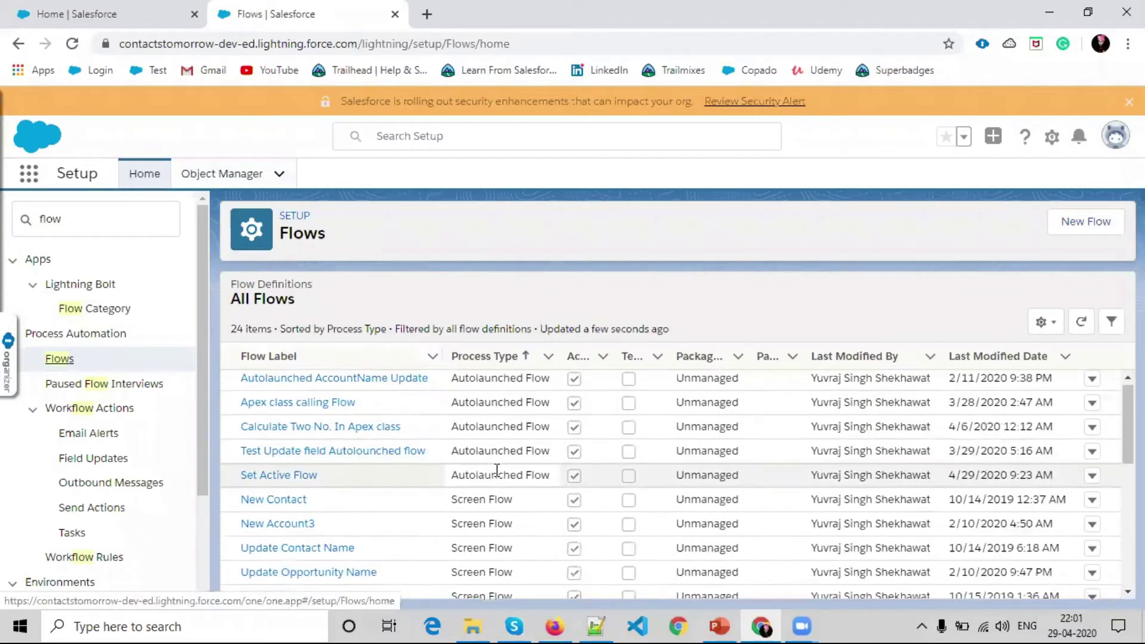
scroll(477, 480, down, 2)
scroll(472, 490, down, 2)
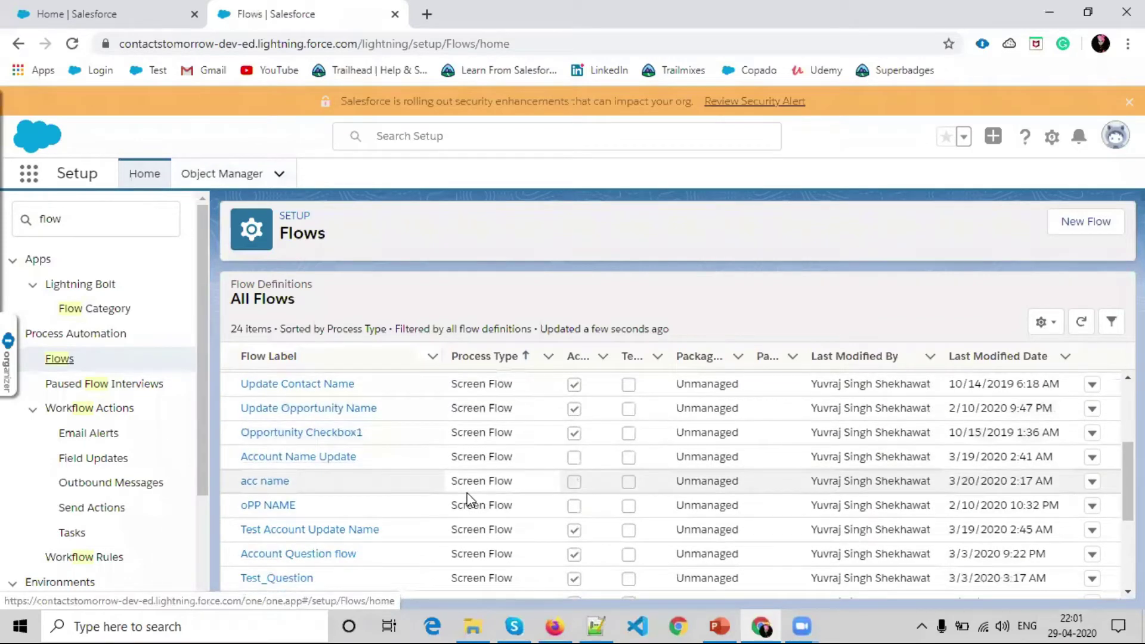
scroll(466, 498, up, 4)
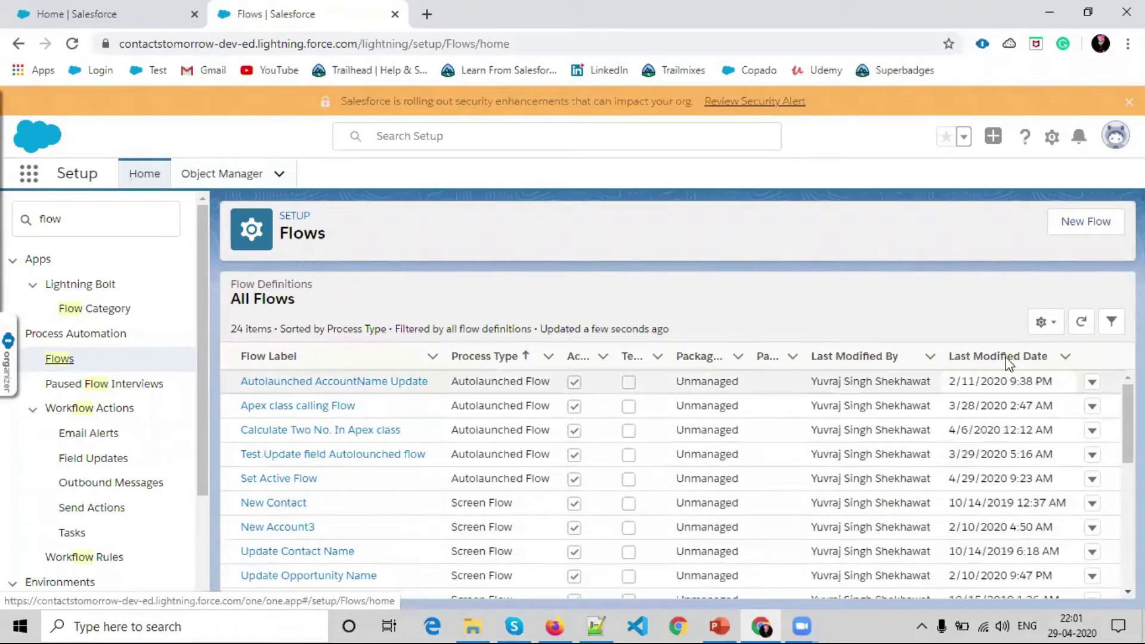
click(1080, 227)
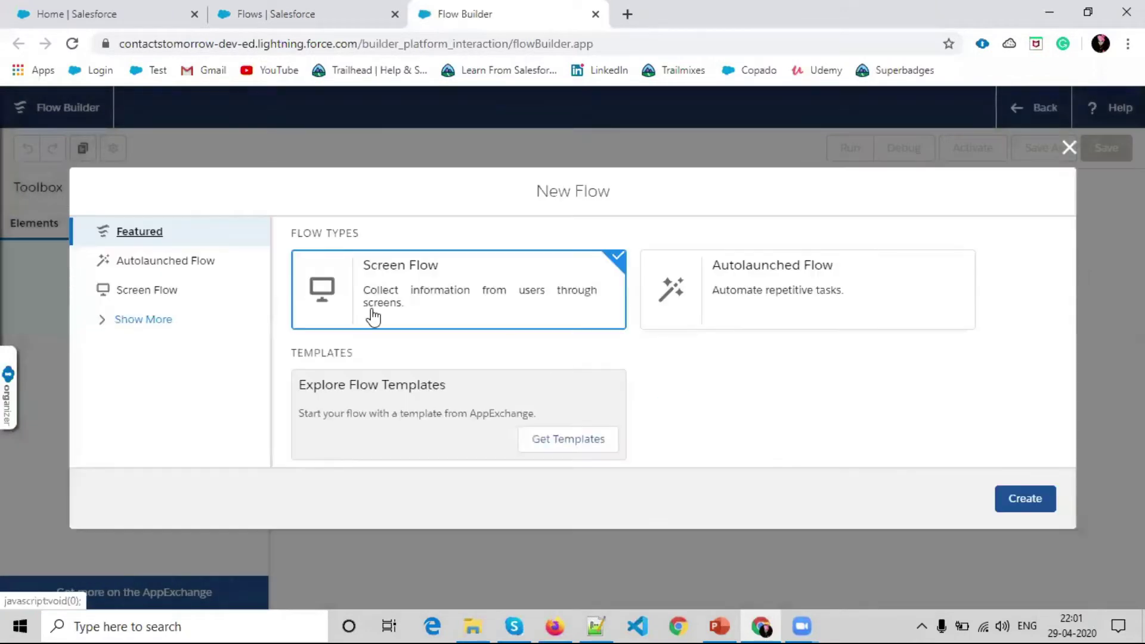
- Show more flow types and create an Autolaunched Flow
click(162, 322)
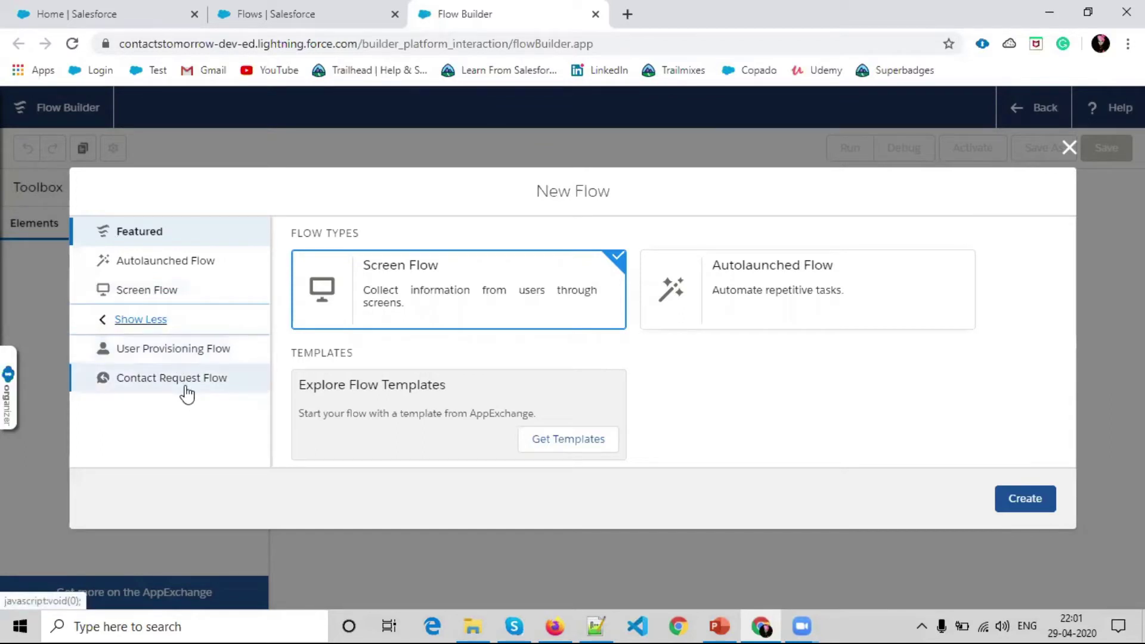
click(733, 318)
click(1025, 499)
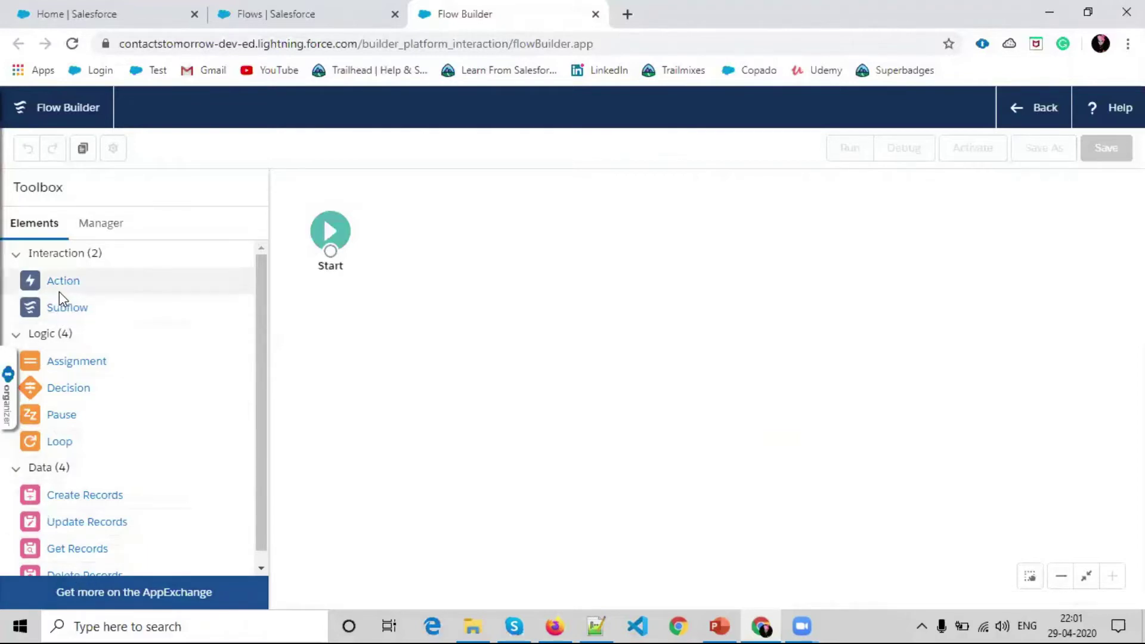
- Add an Action element, filter actions by Type, then close it without adding
drag(56, 281, 530, 199)
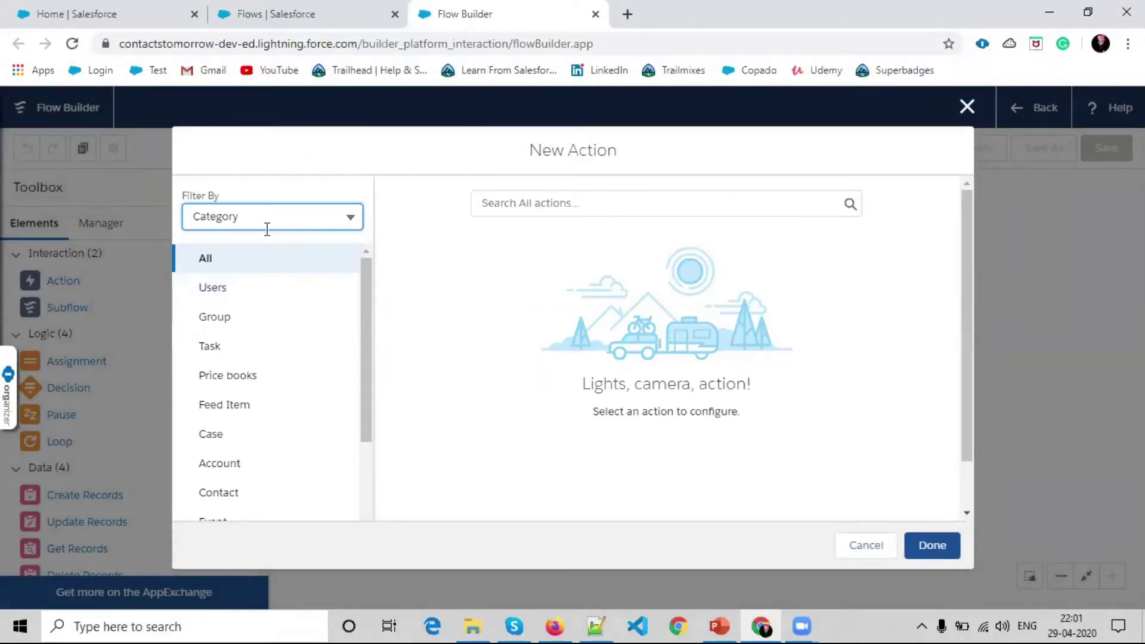
click(267, 229)
click(252, 272)
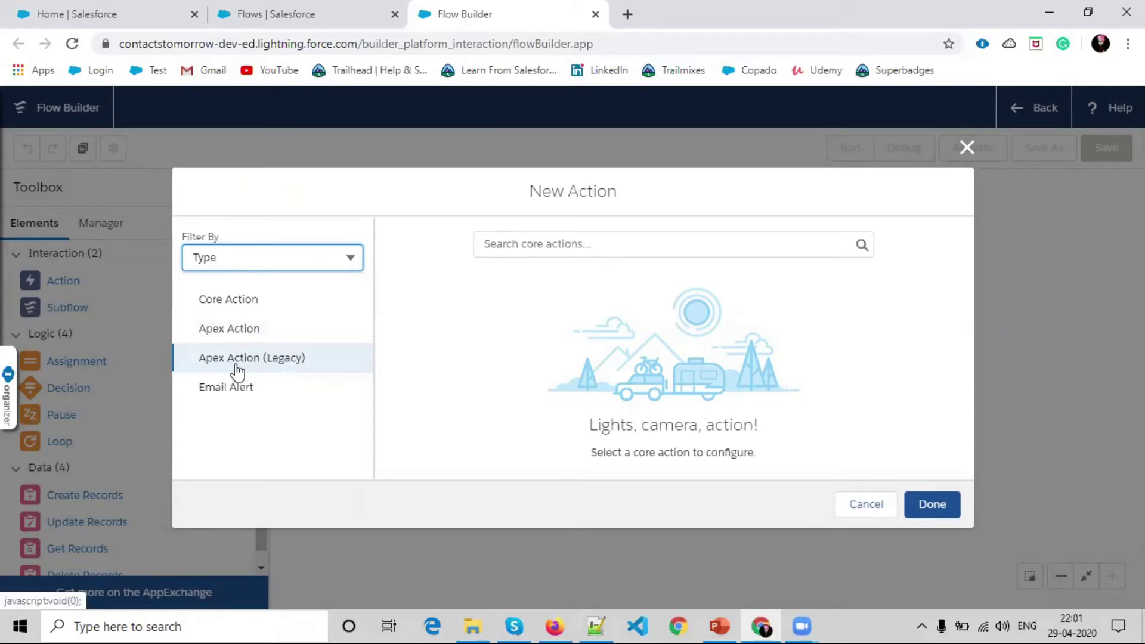
click(967, 147)
- Add a Subflow element, cancel it, and drag a Decision onto the canvas
drag(88, 307, 640, 298)
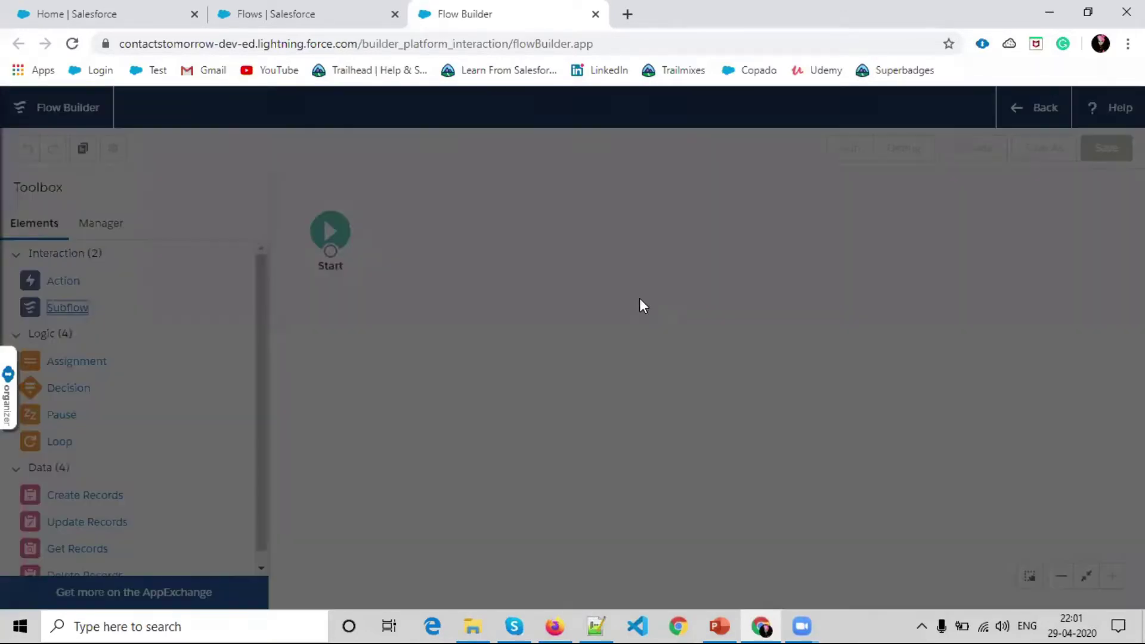
click(641, 254)
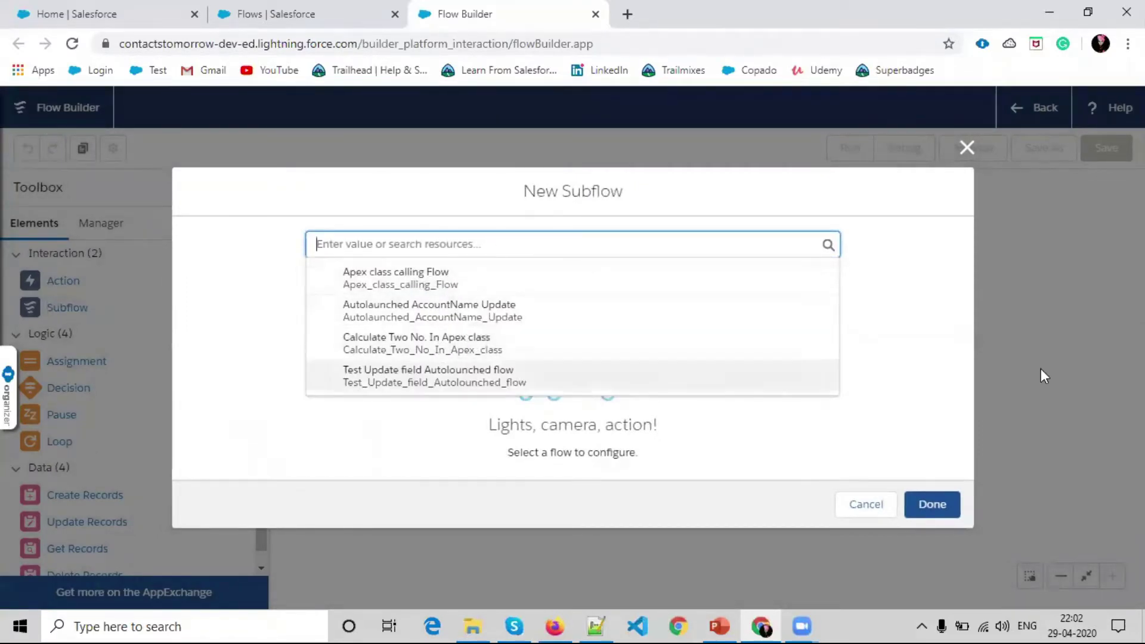
click(944, 504)
click(866, 512)
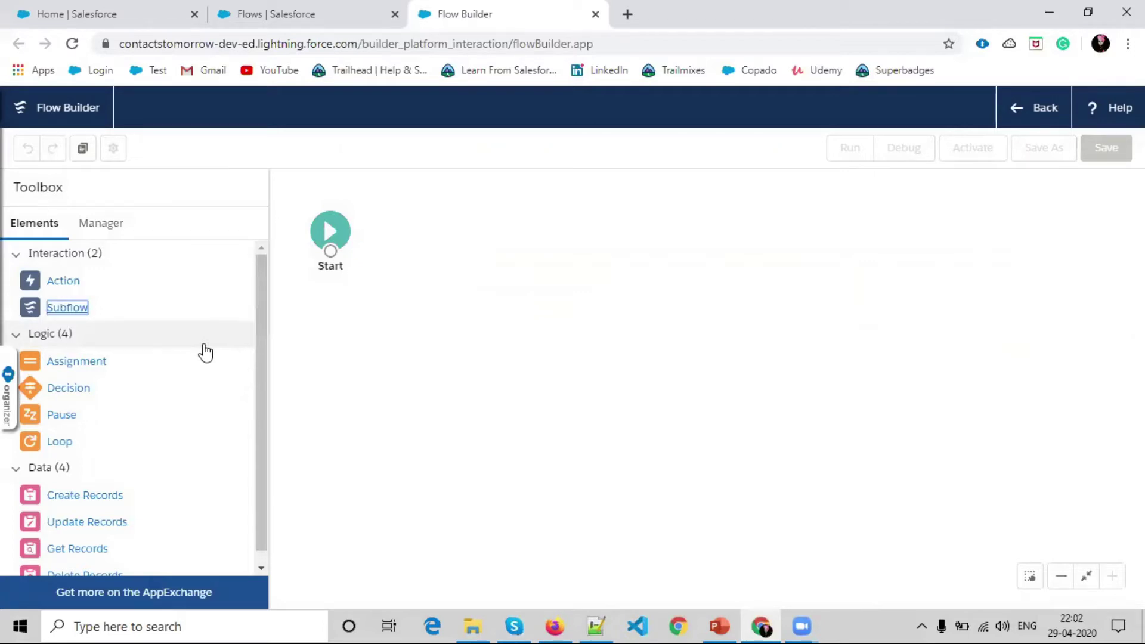
drag(146, 393, 590, 294)
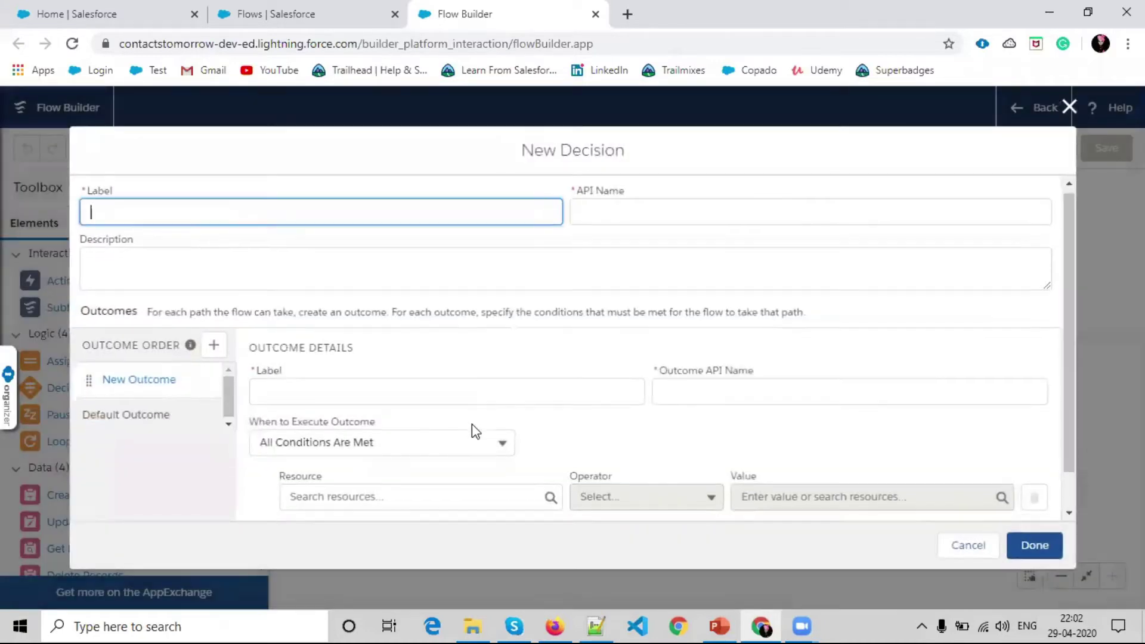
- Set the decision to run when Any Condition Is Met, then discard it
scroll(133, 412, down, 1)
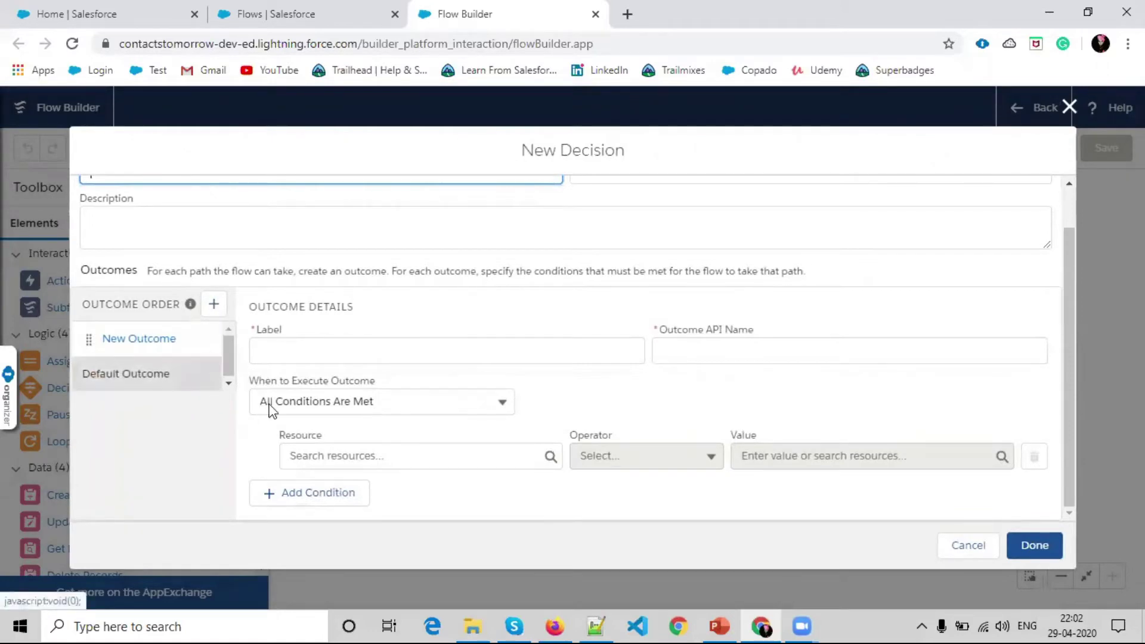
click(351, 407)
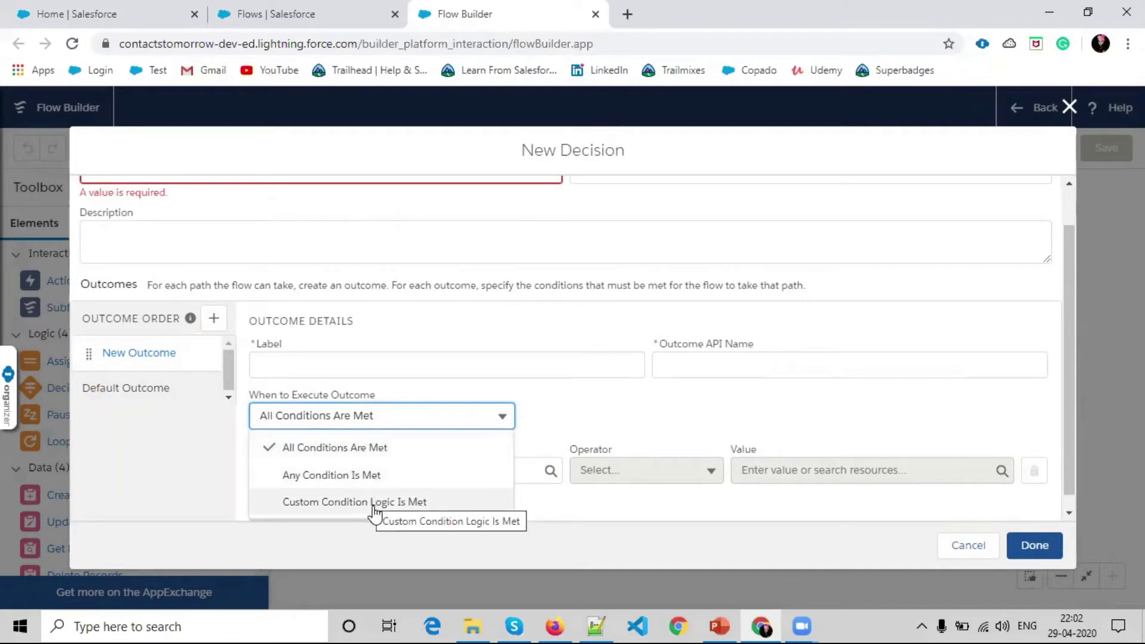
click(384, 475)
click(955, 537)
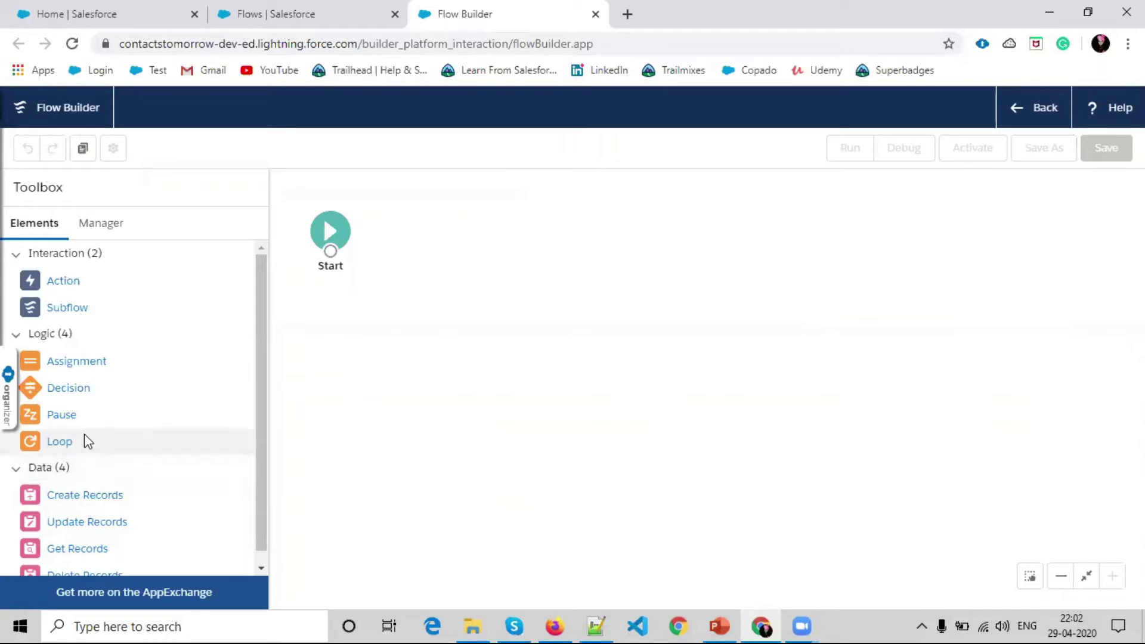
- Browse the Data elements in the toolbox and nudge the Start element slightly right
scroll(148, 503, down, 1)
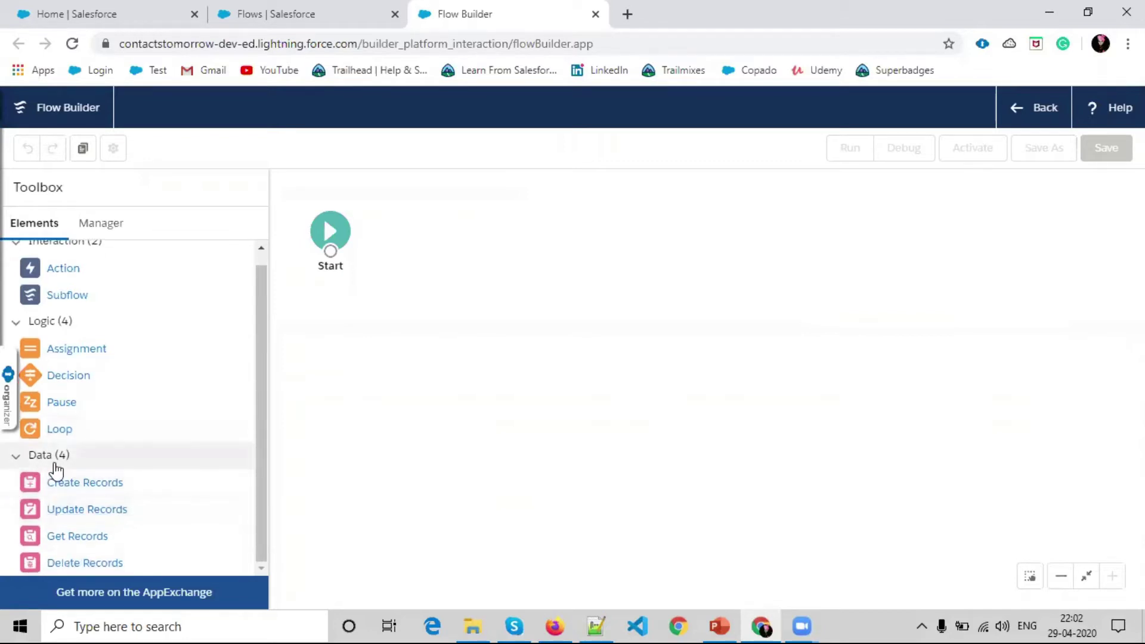
click(94, 484)
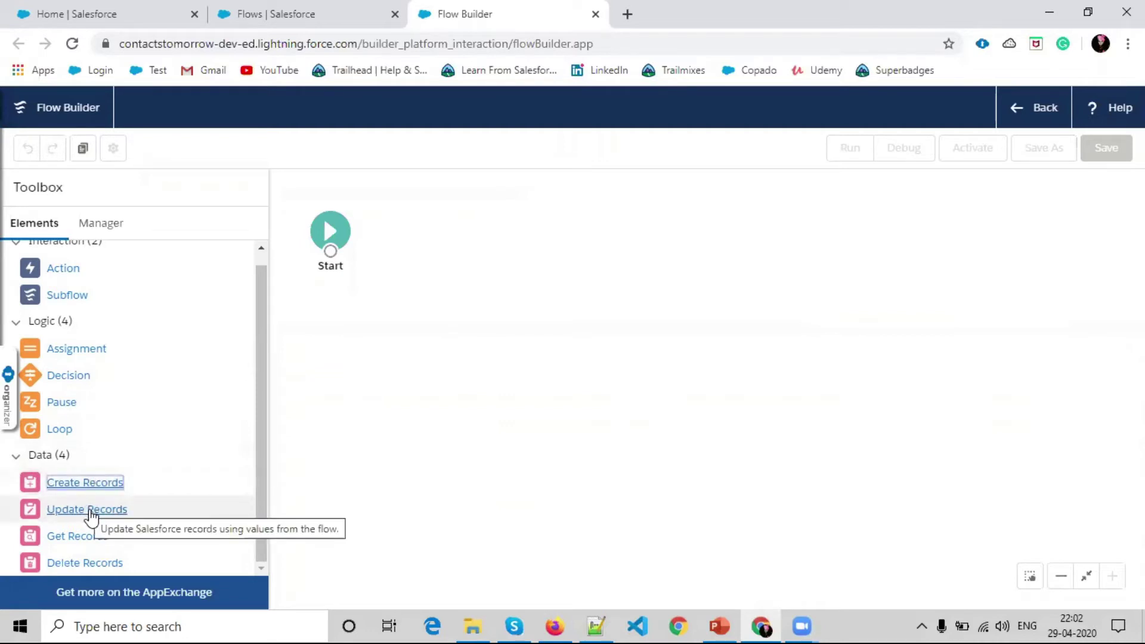
click(102, 525)
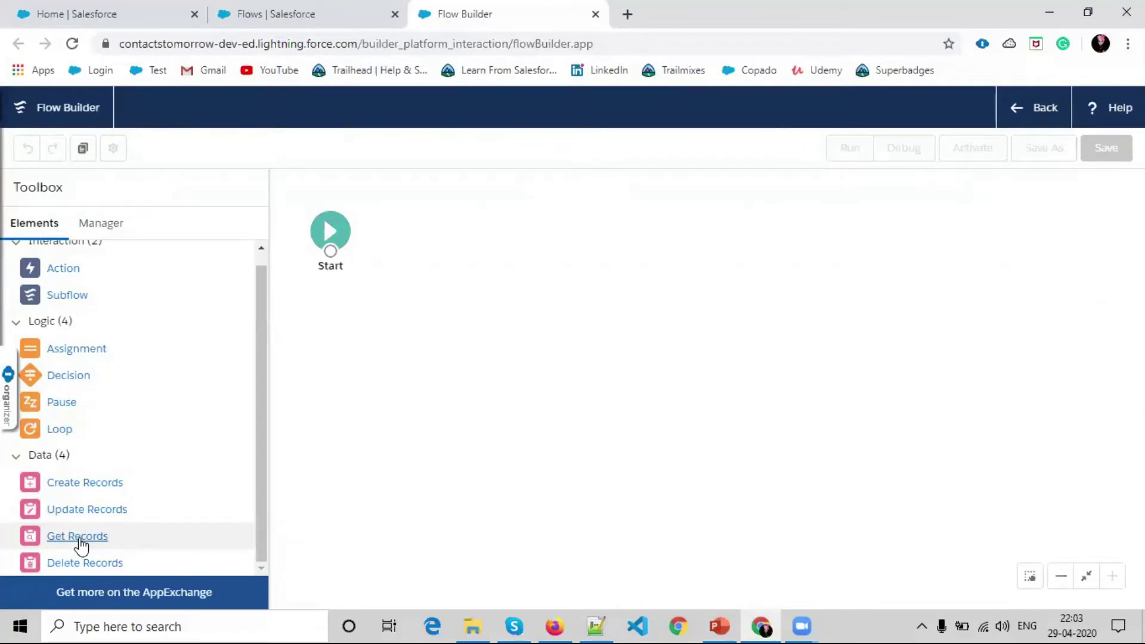
click(81, 540)
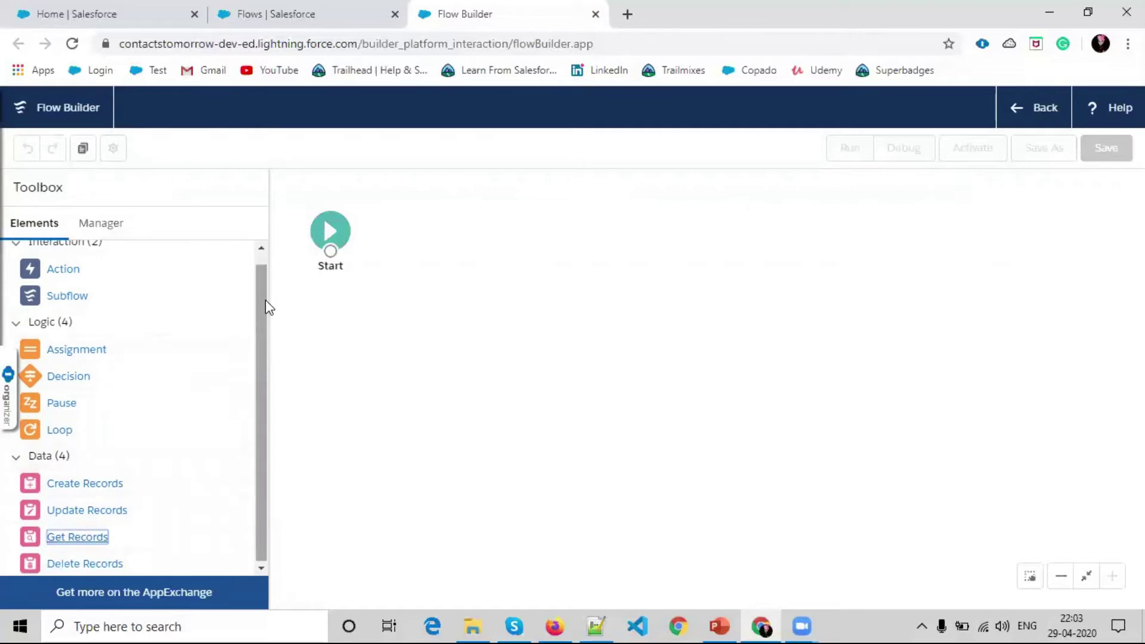
scroll(266, 300, up, 1)
drag(330, 230, 337, 230)
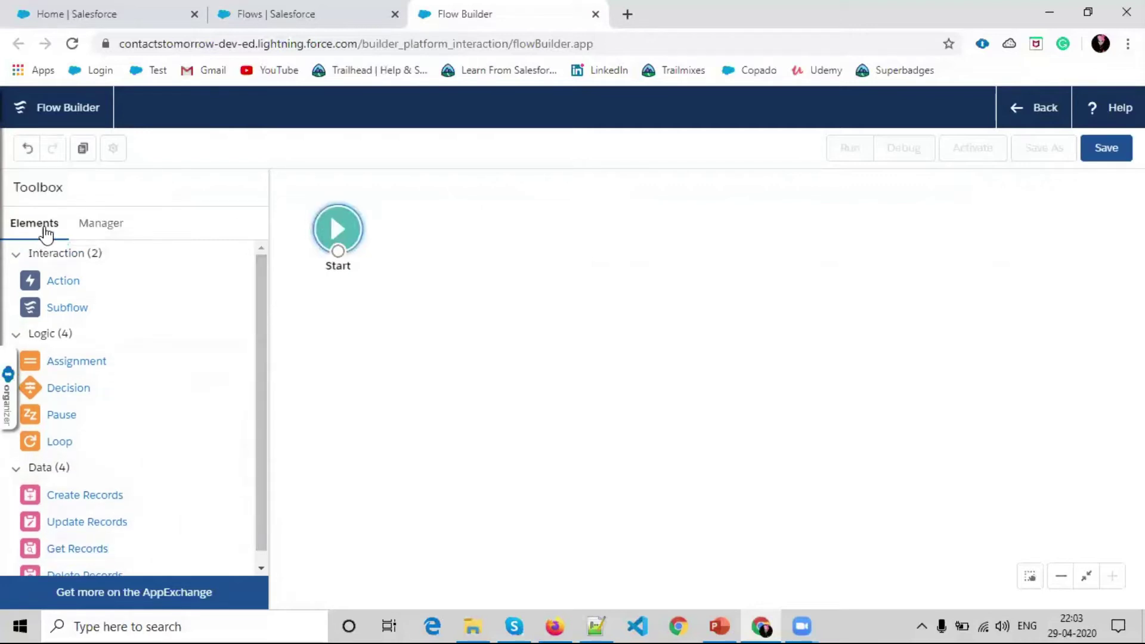
click(103, 236)
- Start a new Variable resource and look through its data type options
click(80, 300)
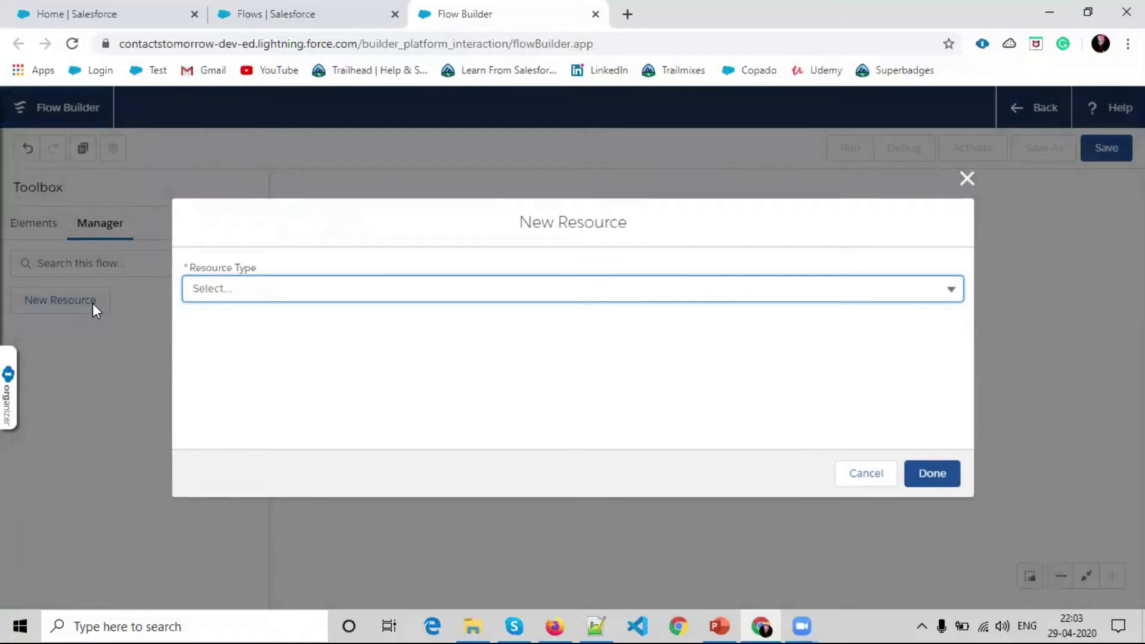
click(251, 291)
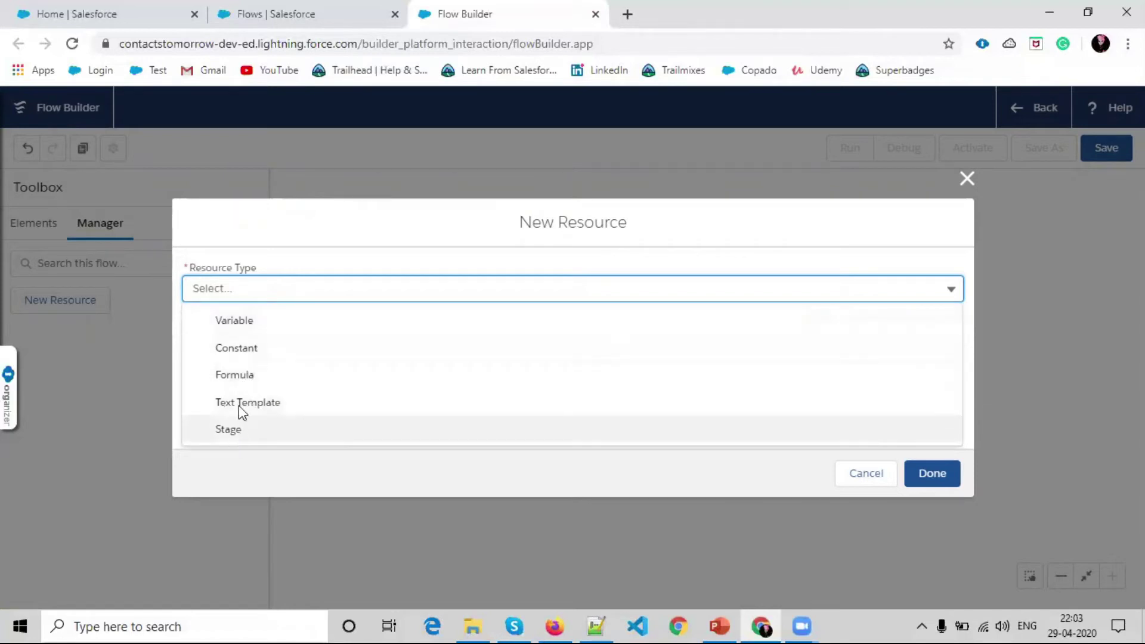
click(250, 330)
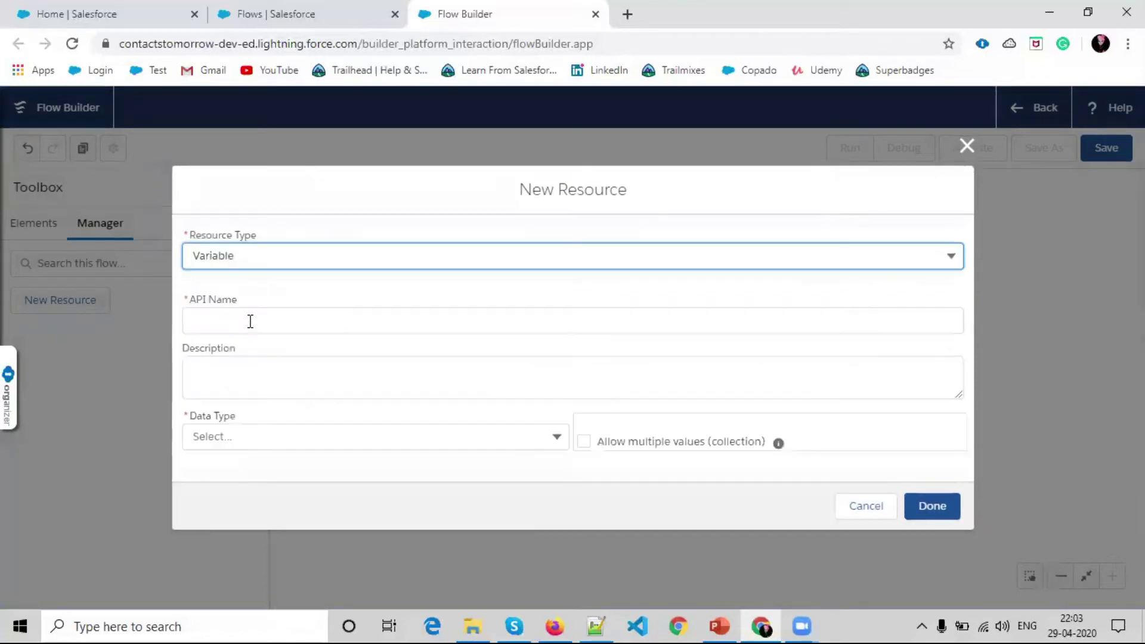
click(242, 429)
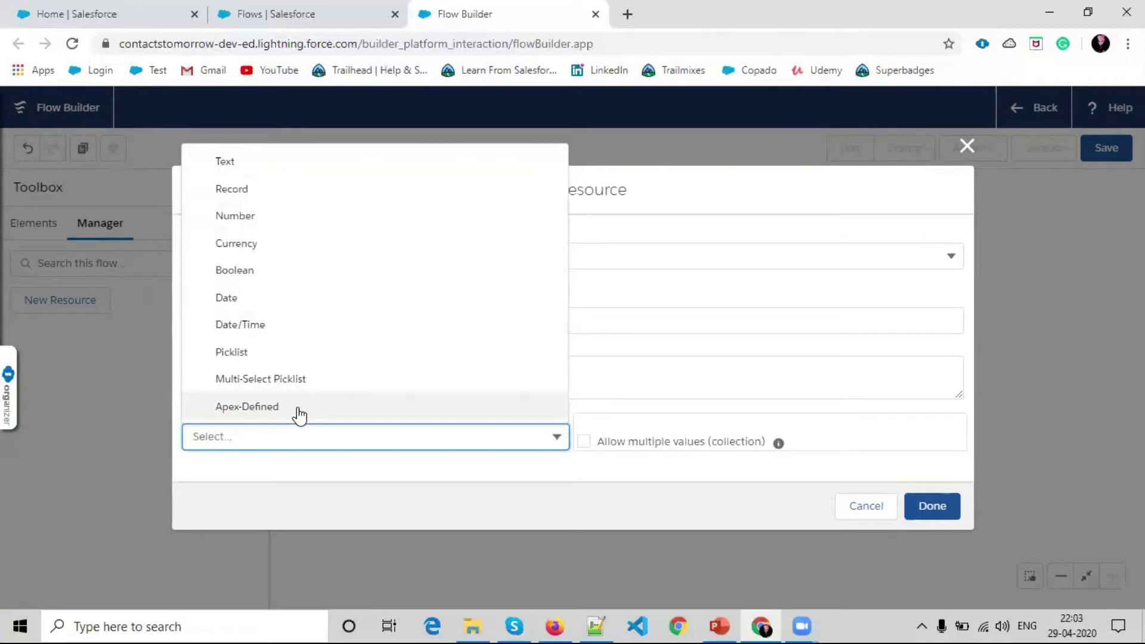
click(592, 394)
- Switch the resource type through Formula, Text Template and Stage, then cancel the resource
click(204, 255)
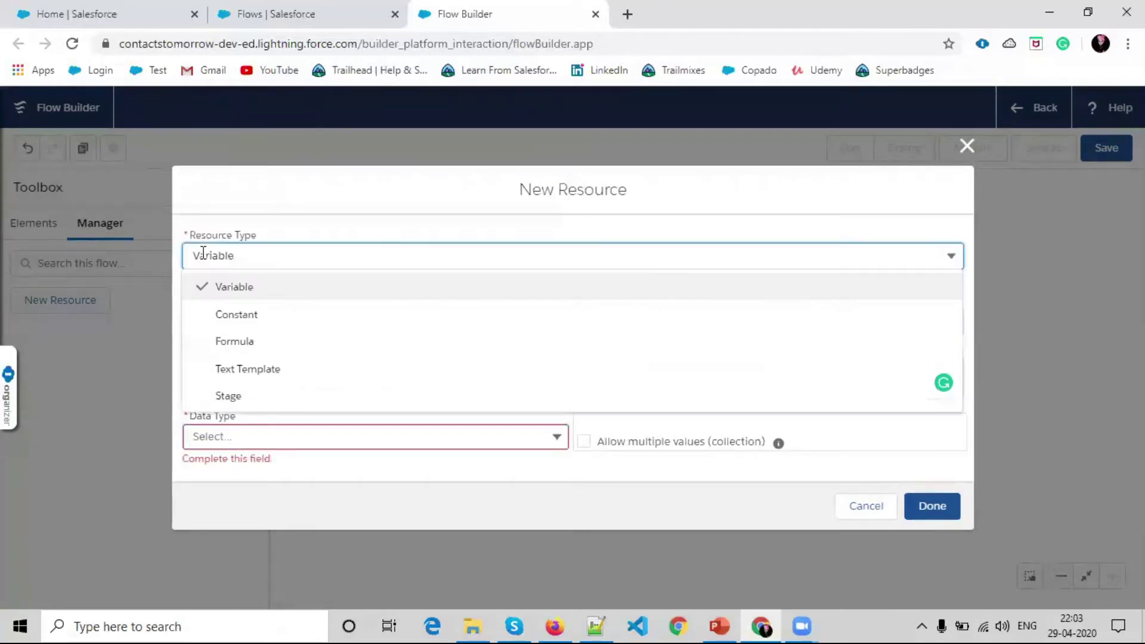
click(235, 343)
click(244, 225)
click(239, 331)
scroll(343, 462, down, 1)
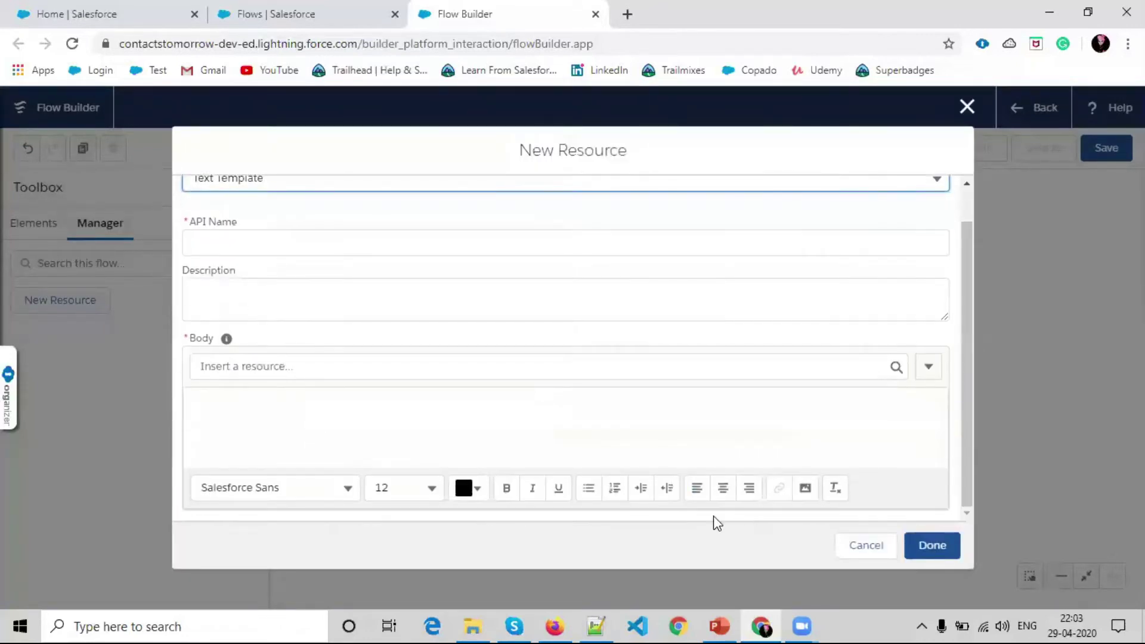
click(555, 442)
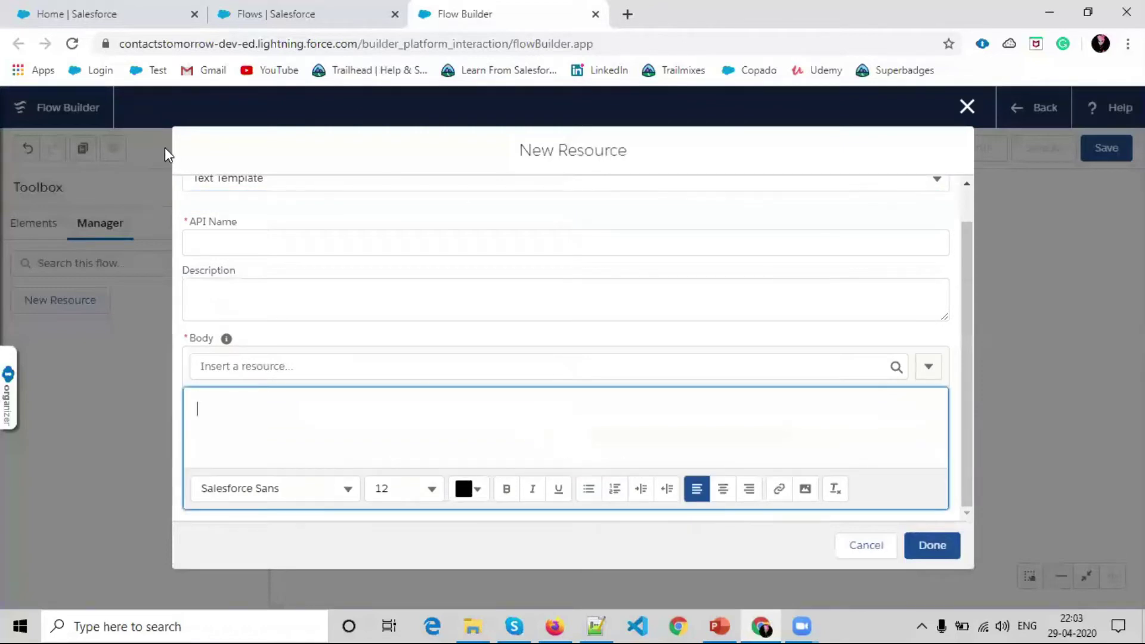
click(237, 182)
click(242, 320)
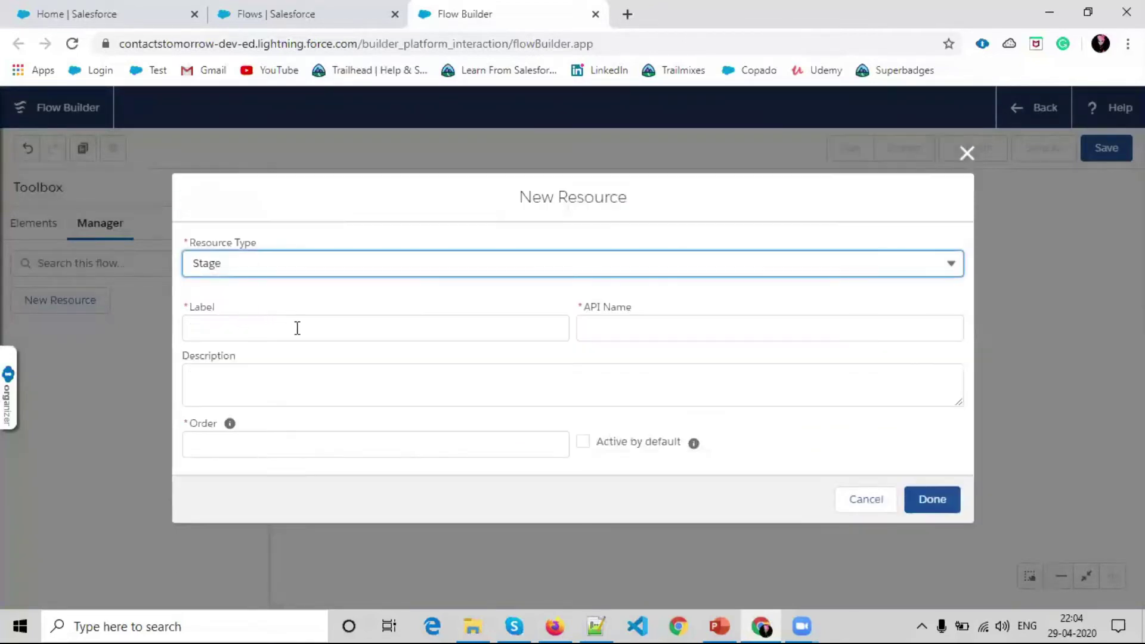
click(873, 497)
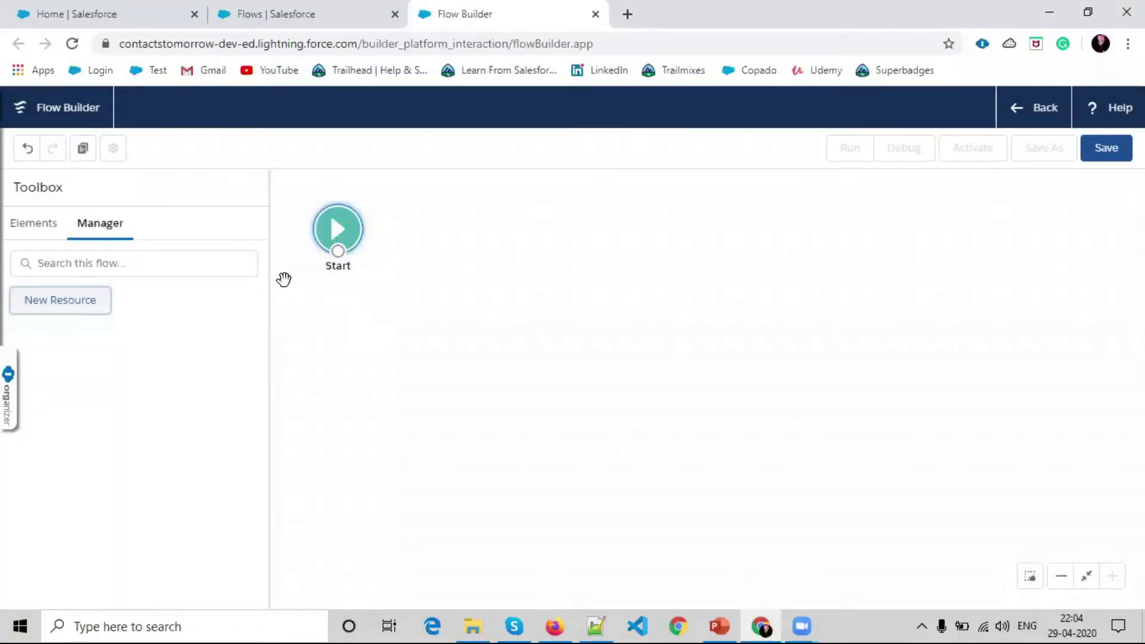
click(18, 224)
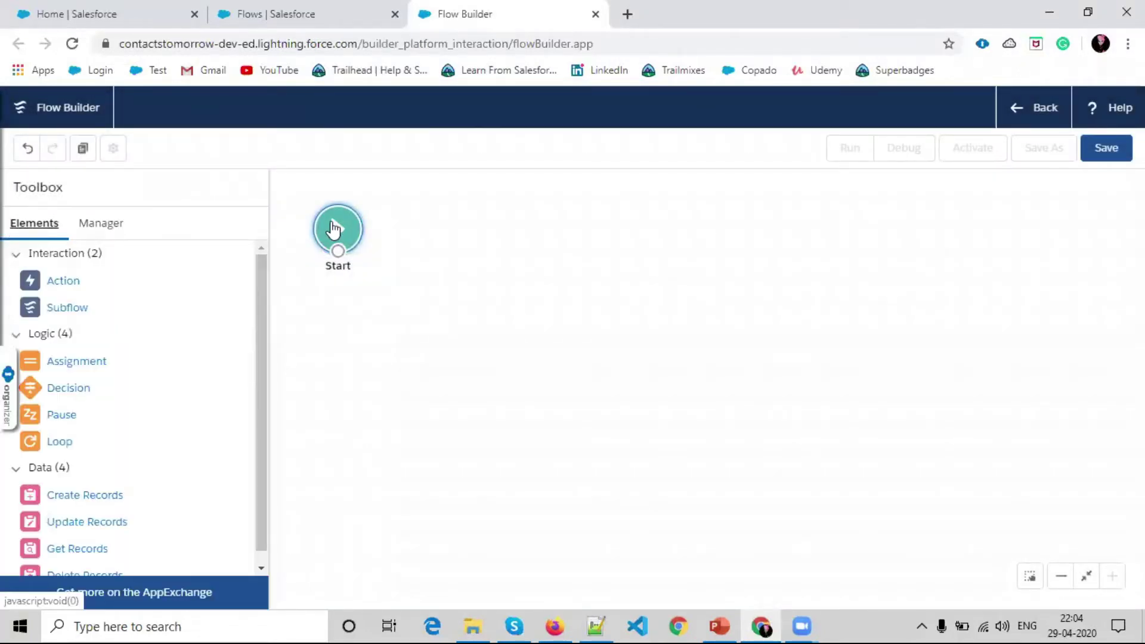
- Trigger the flow when an Account record is created or updated, then add a Decision
mouse_move(338, 227)
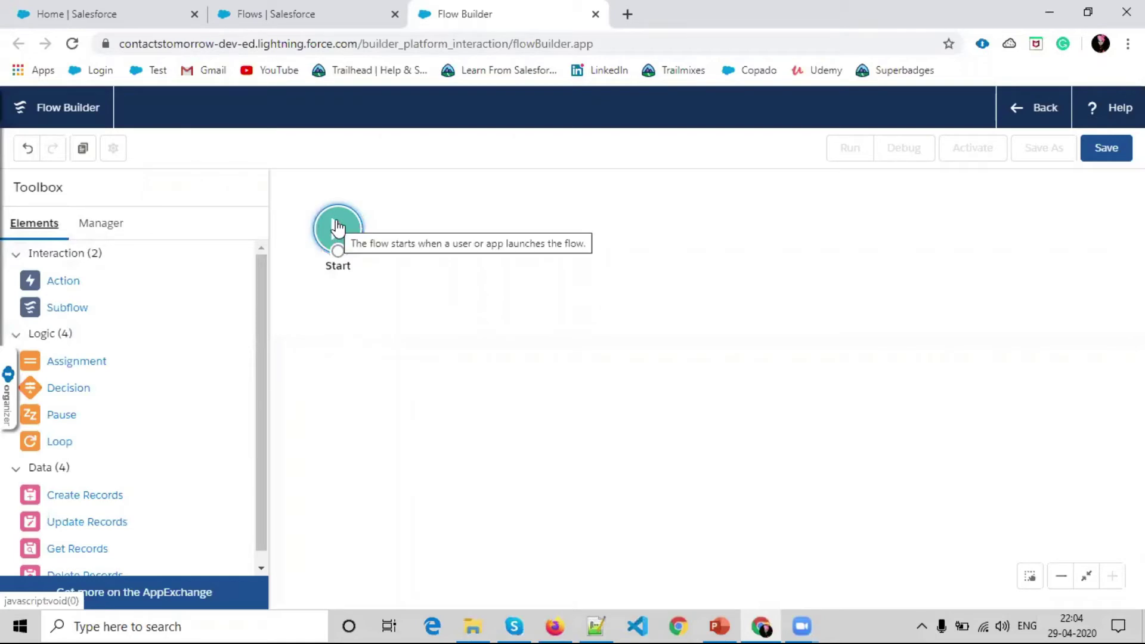
double_click(338, 227)
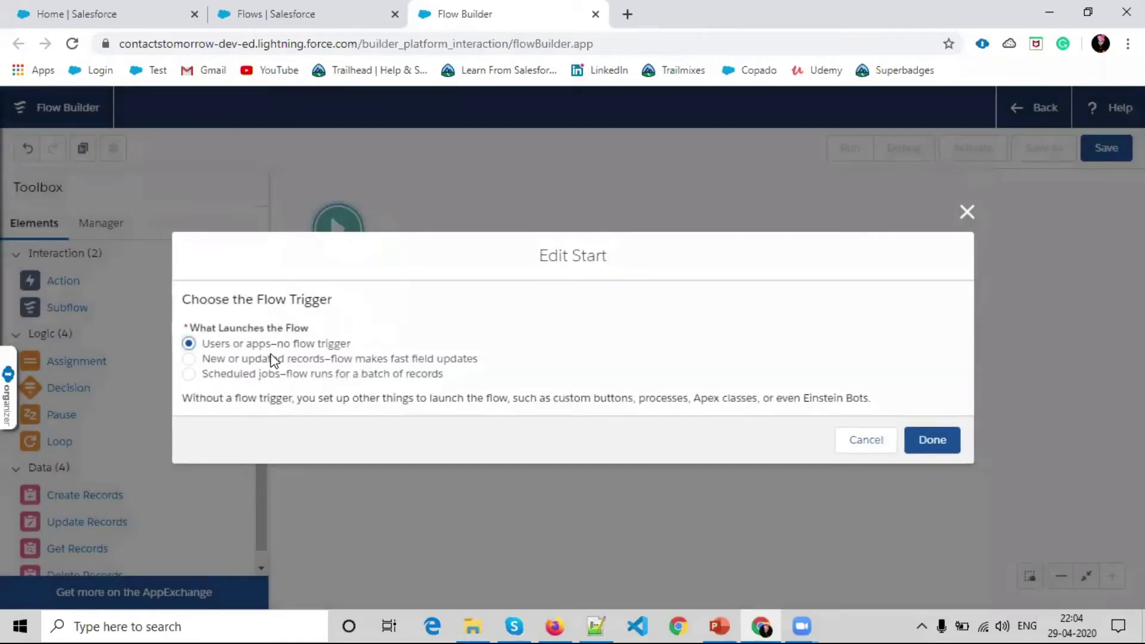
click(222, 360)
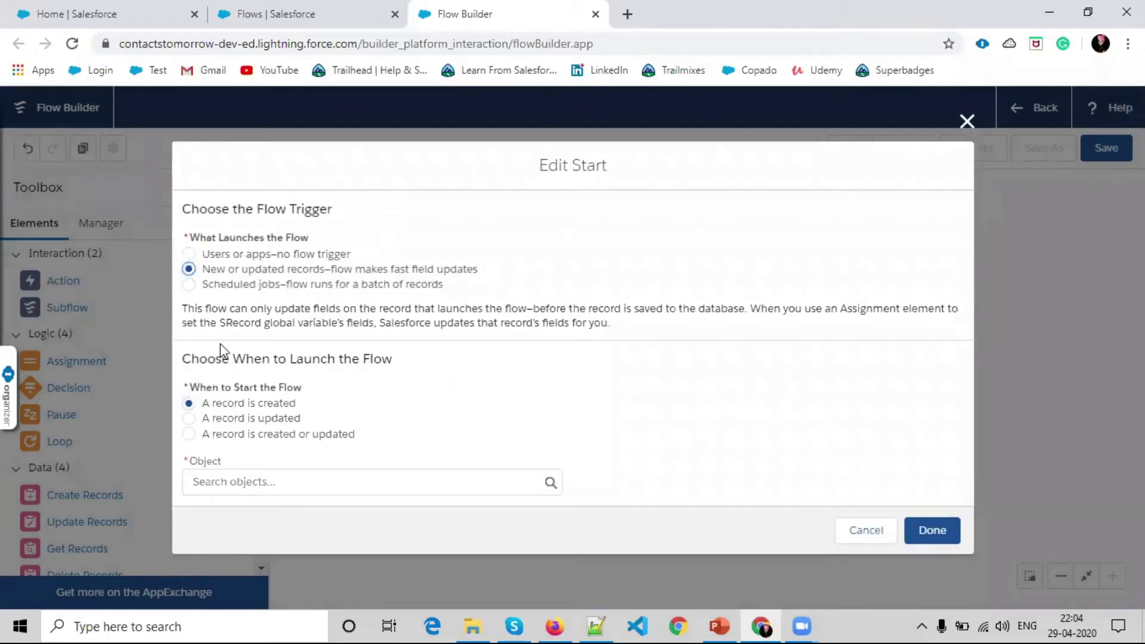
click(214, 436)
click(334, 490)
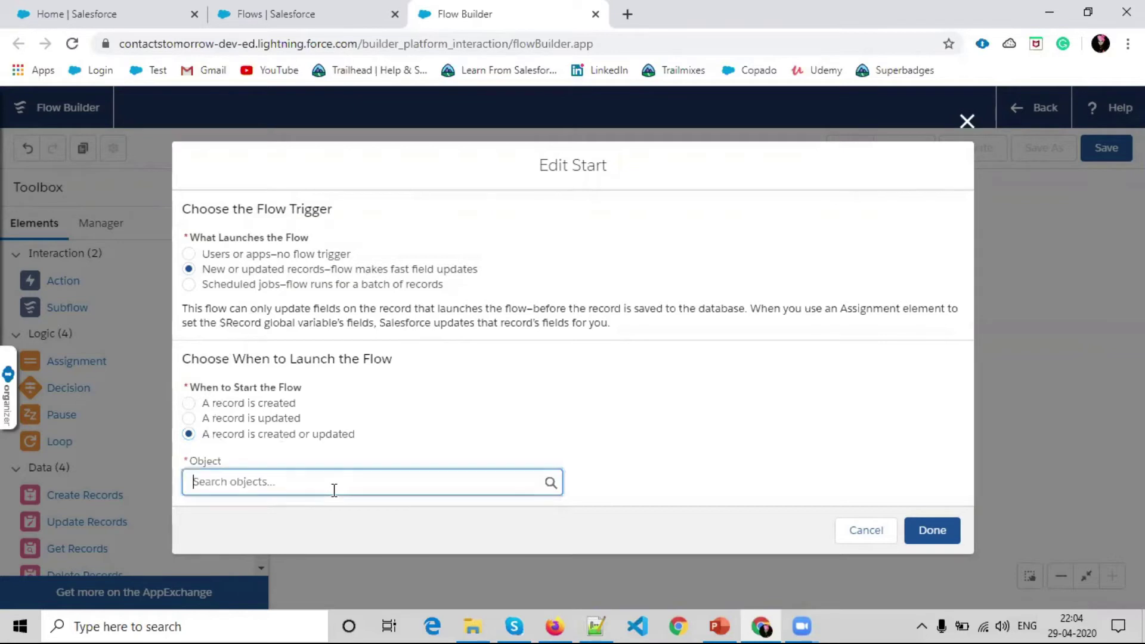
text(acc)
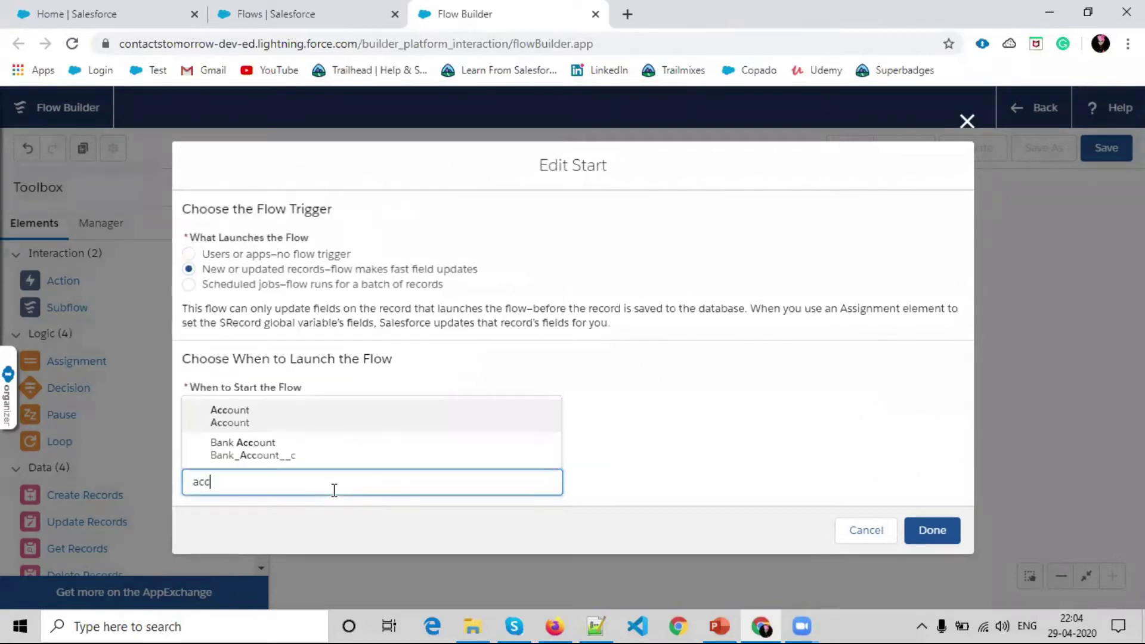
click(253, 426)
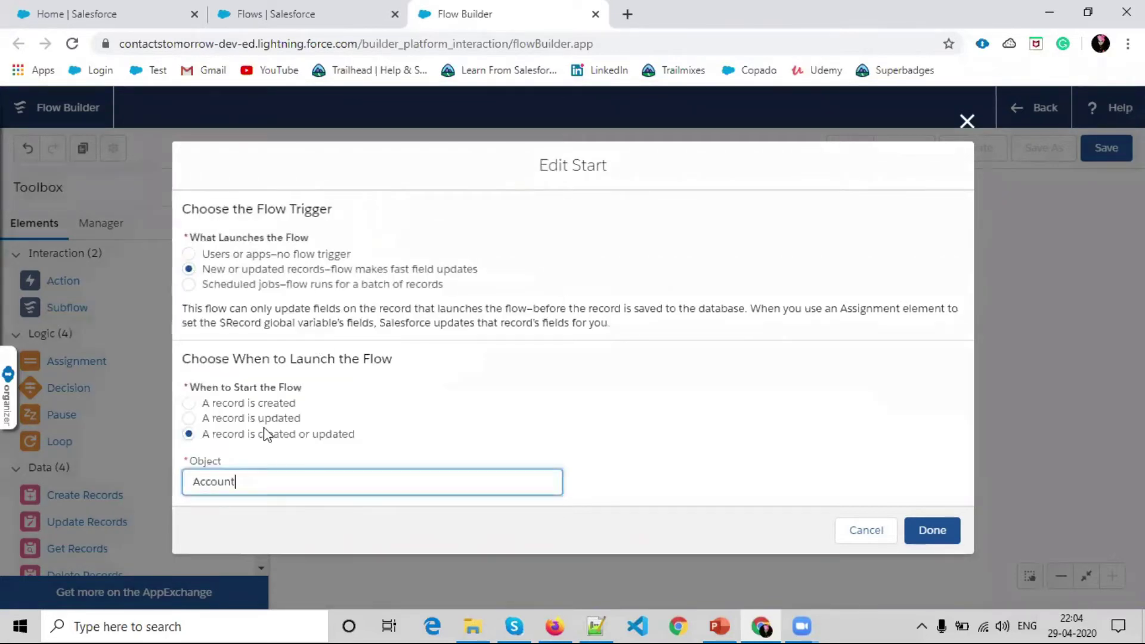
click(929, 533)
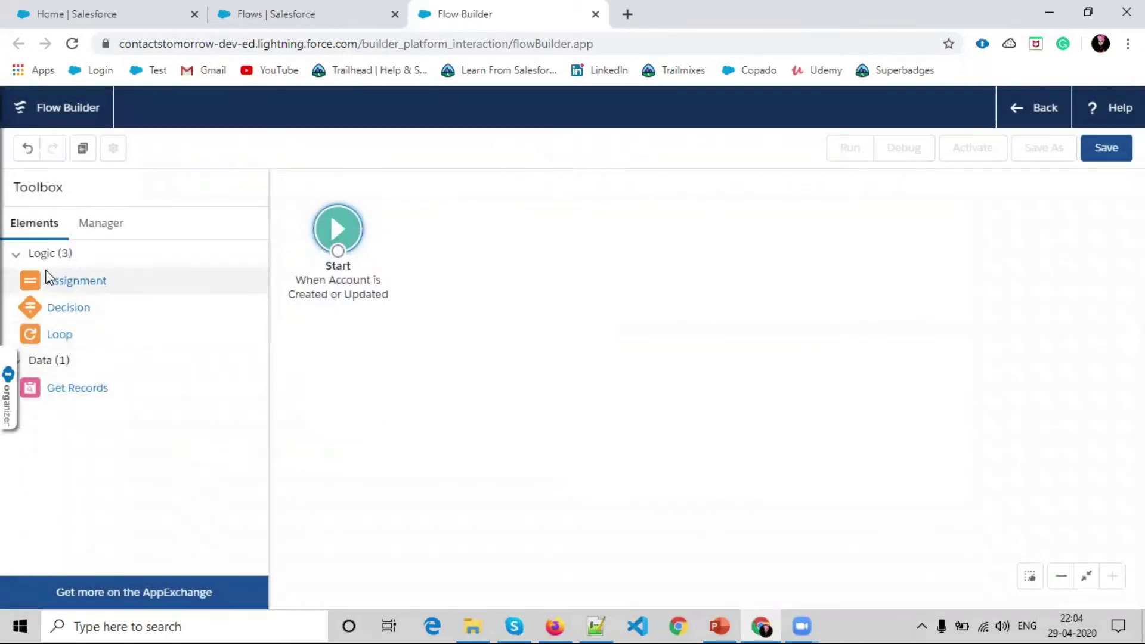
drag(27, 313, 483, 310)
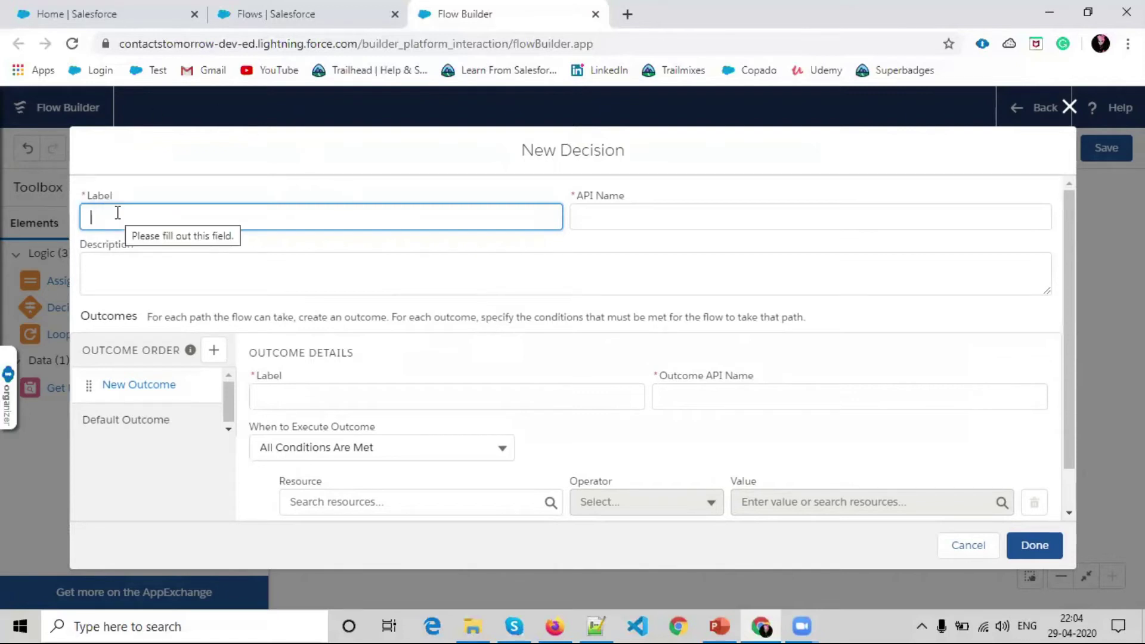
- Label the decision 'Is Phone Number Field In' so the API name auto-fills
text(Is)
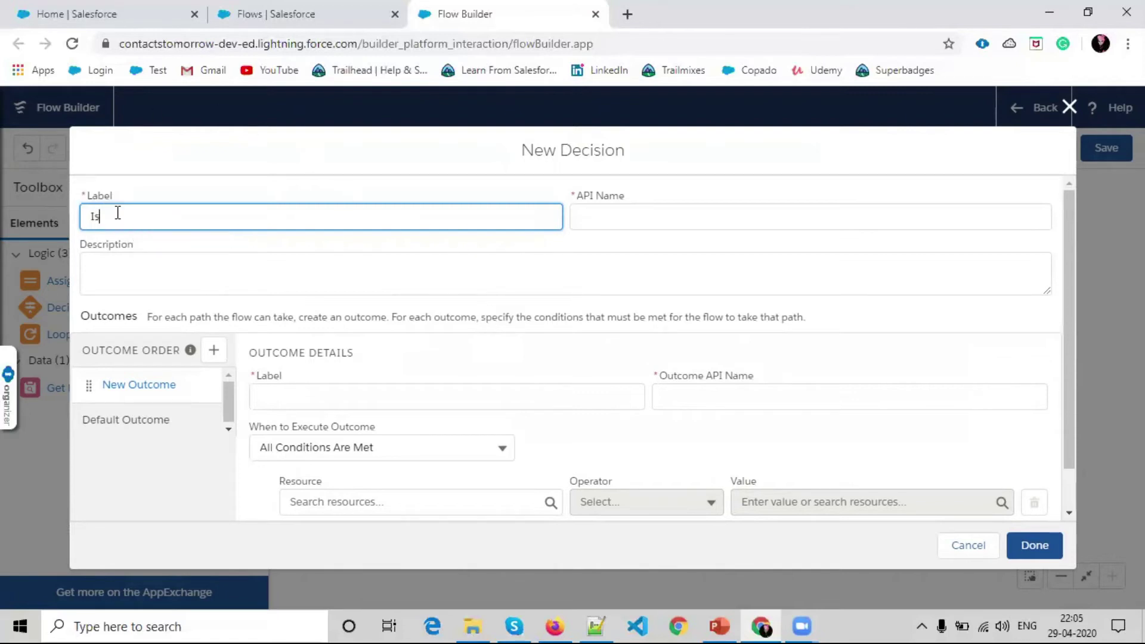
text( Phone Number Field In)
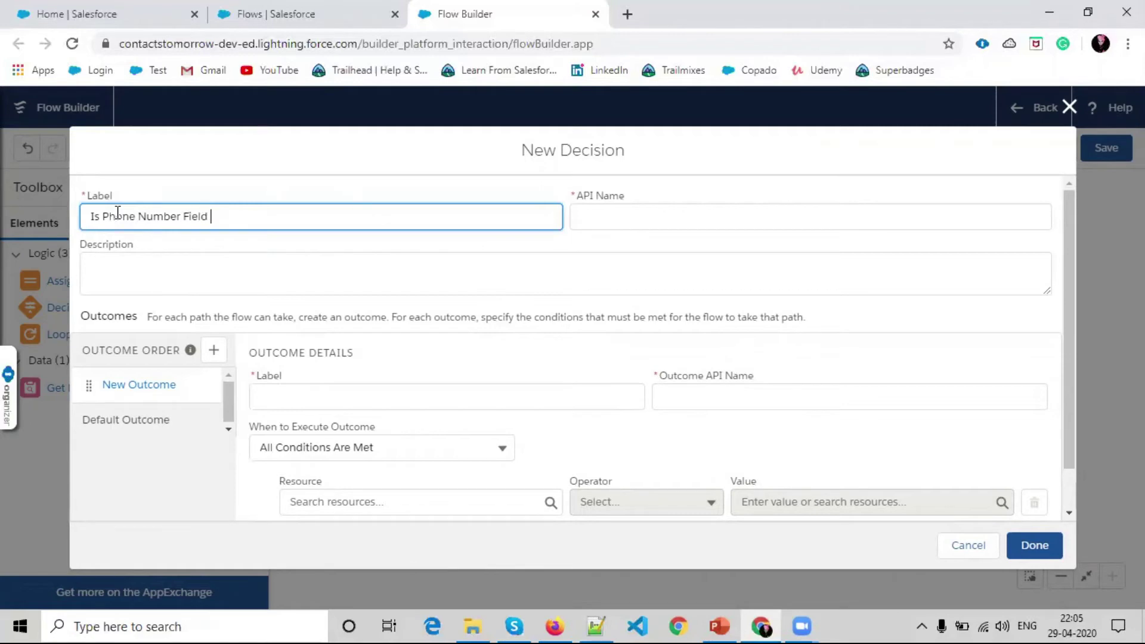
click(249, 302)
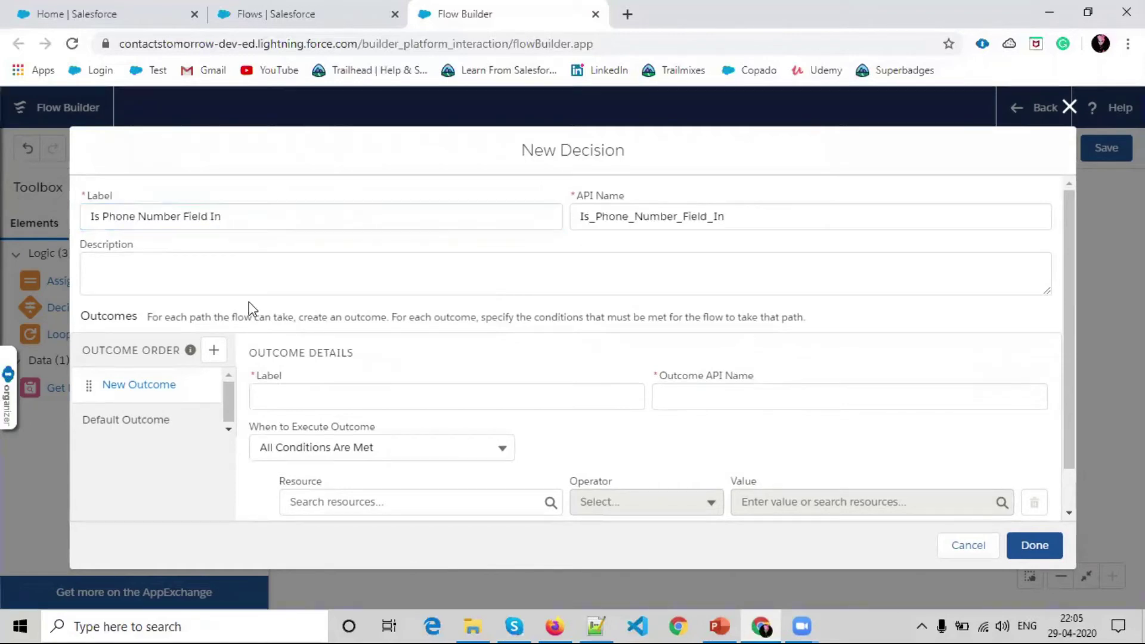
click(299, 406)
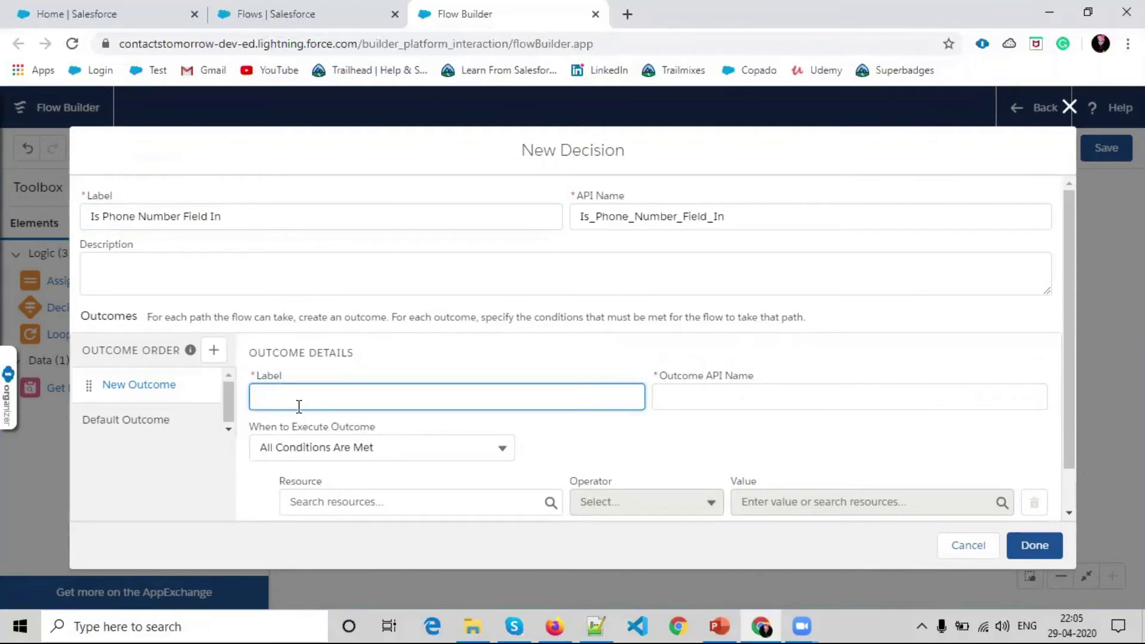
- Name the first outcome 'Phone Number Is Null', running when All Conditions Are Met
text(Phone Number Is)
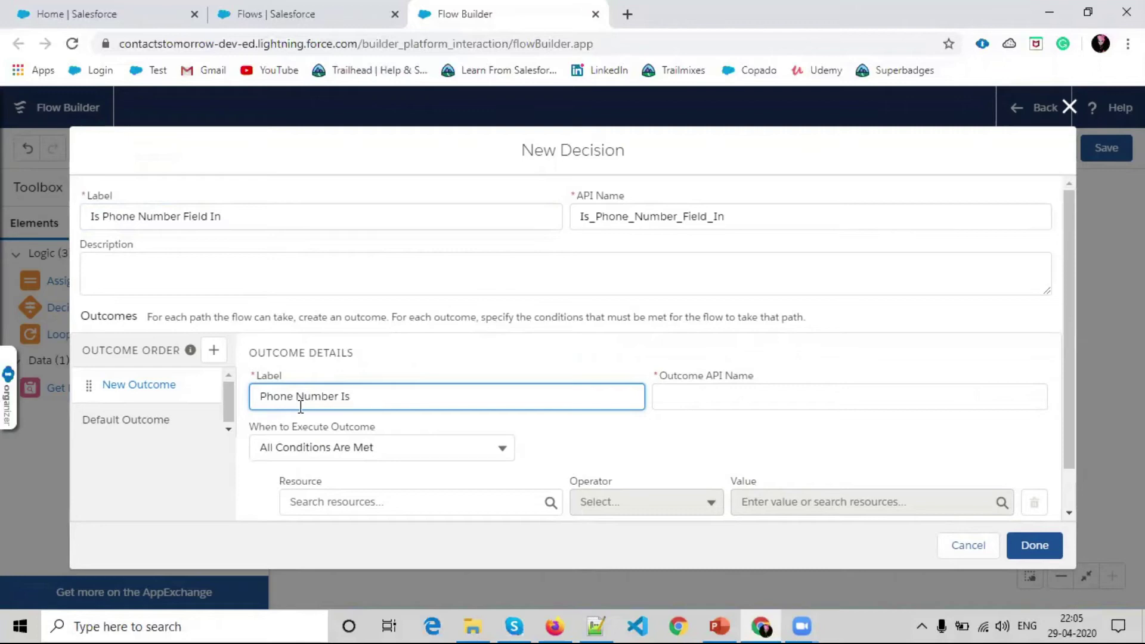
text( Null)
click(326, 441)
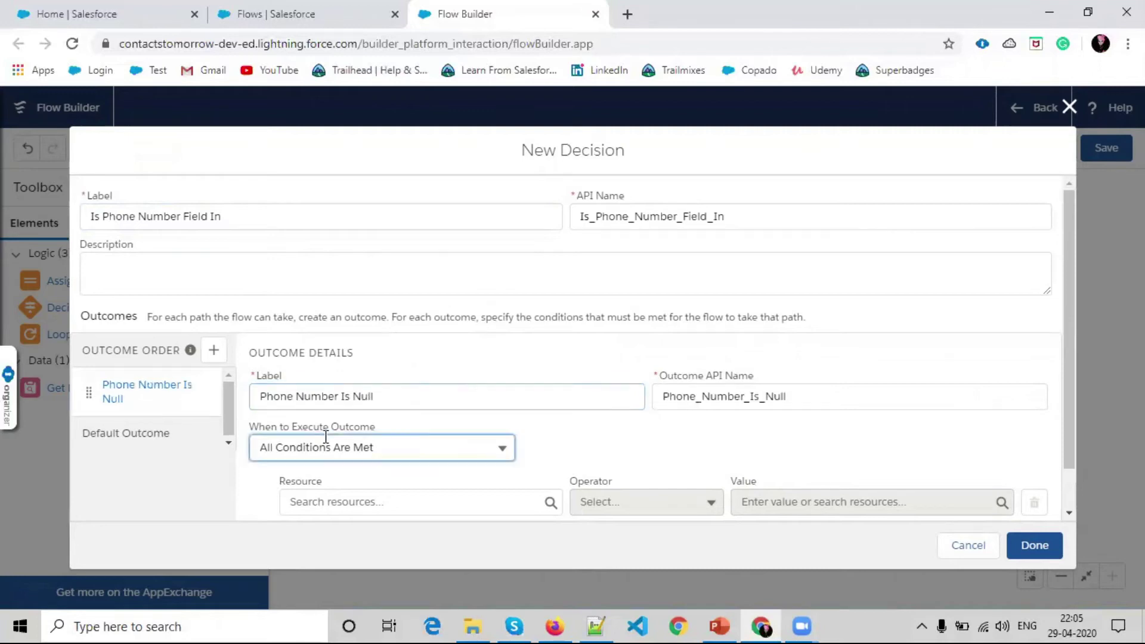
click(325, 477)
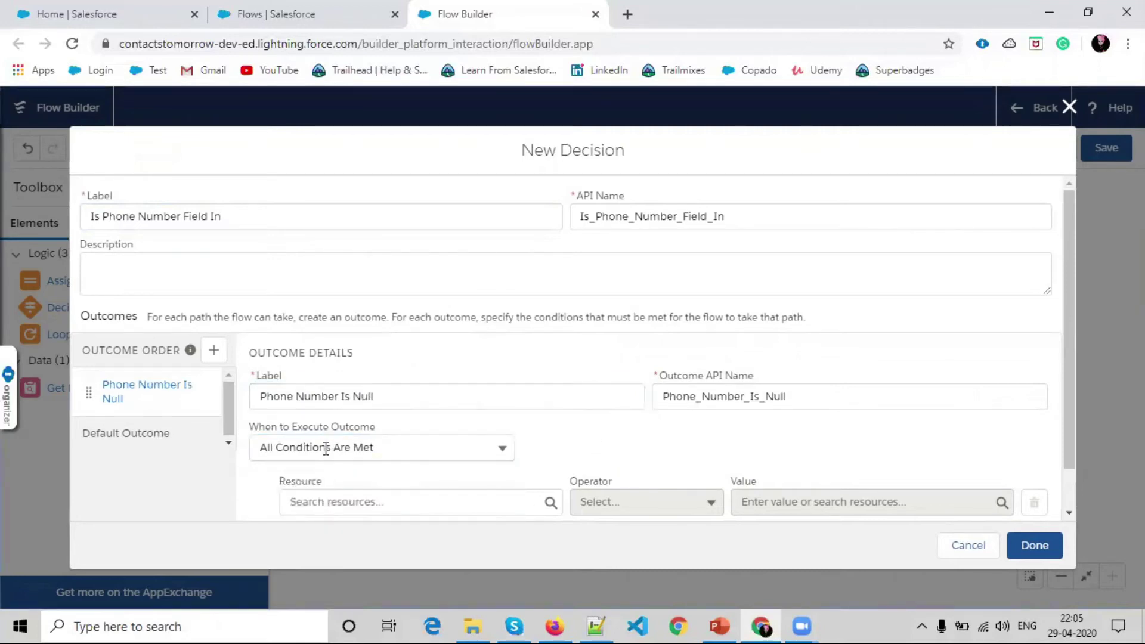
click(327, 449)
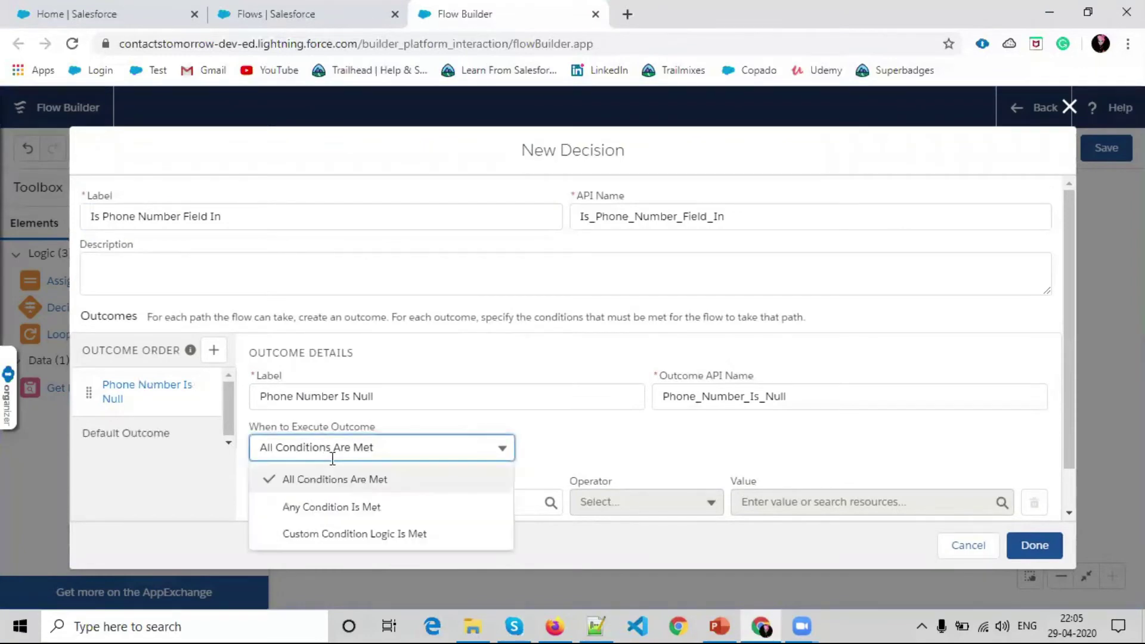
click(543, 474)
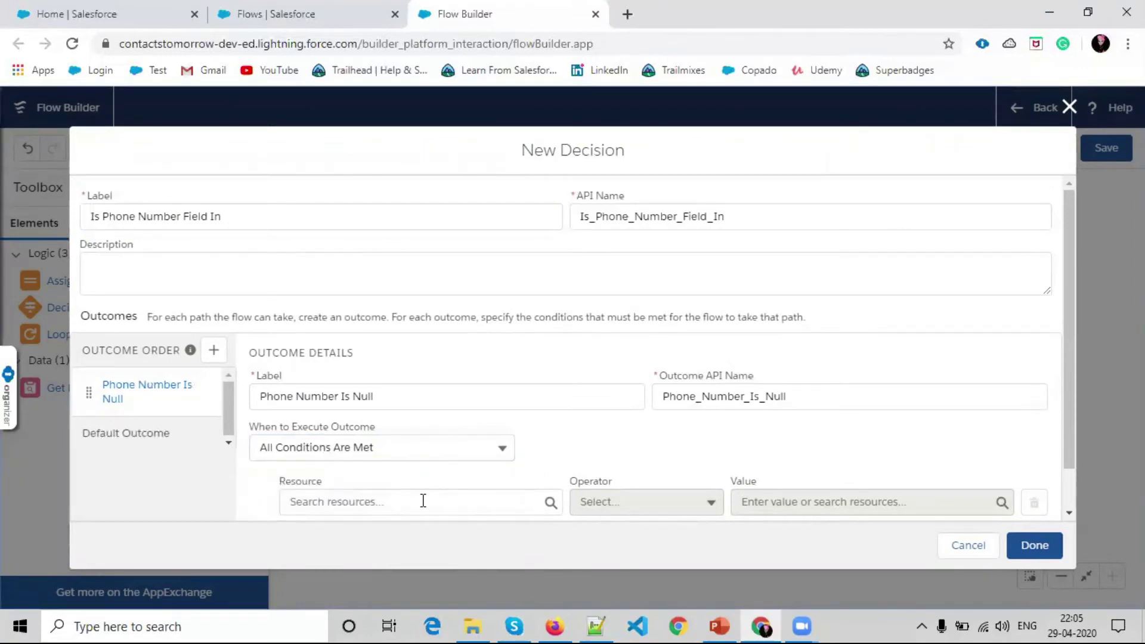
- Try creating a new condition resource, cancel it, and reopen the resource list
click(423, 500)
click(363, 394)
click(303, 282)
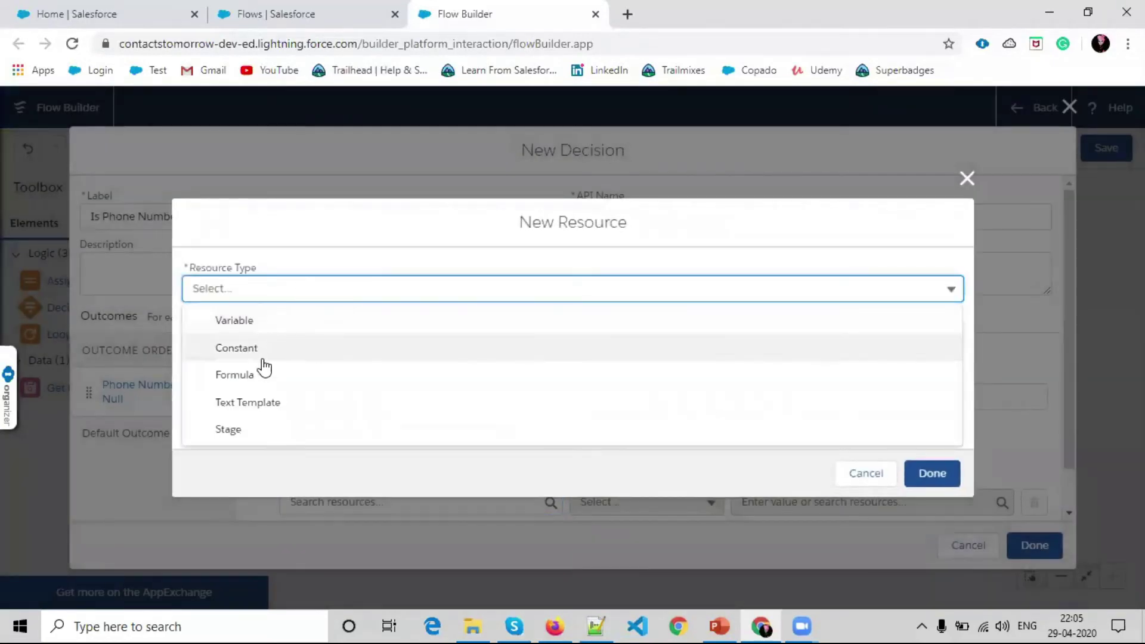
click(866, 475)
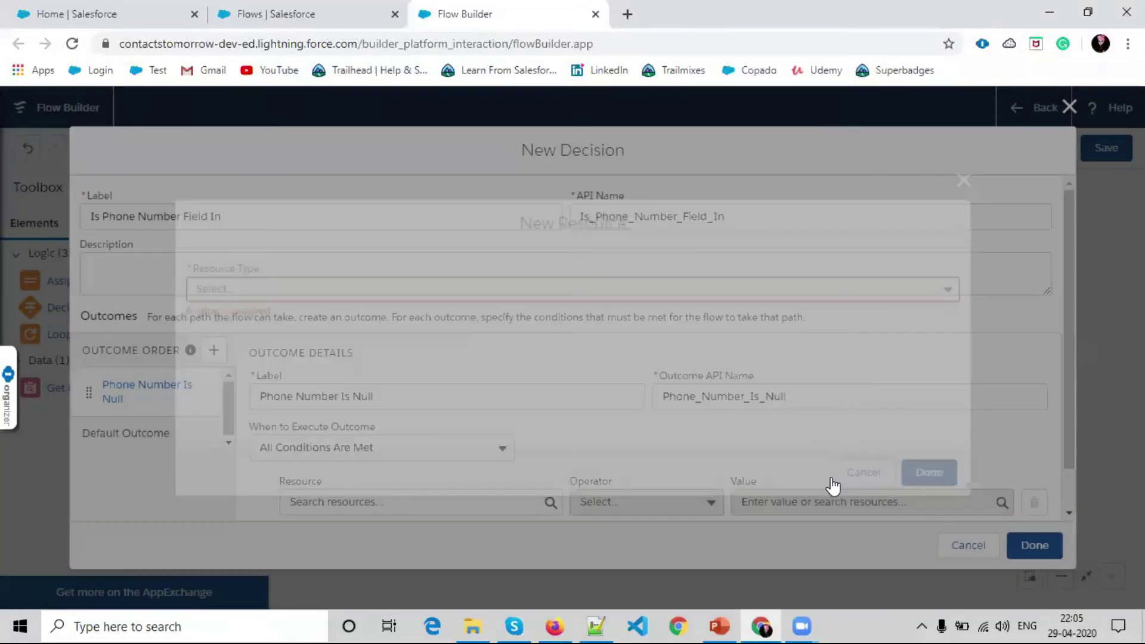
click(341, 495)
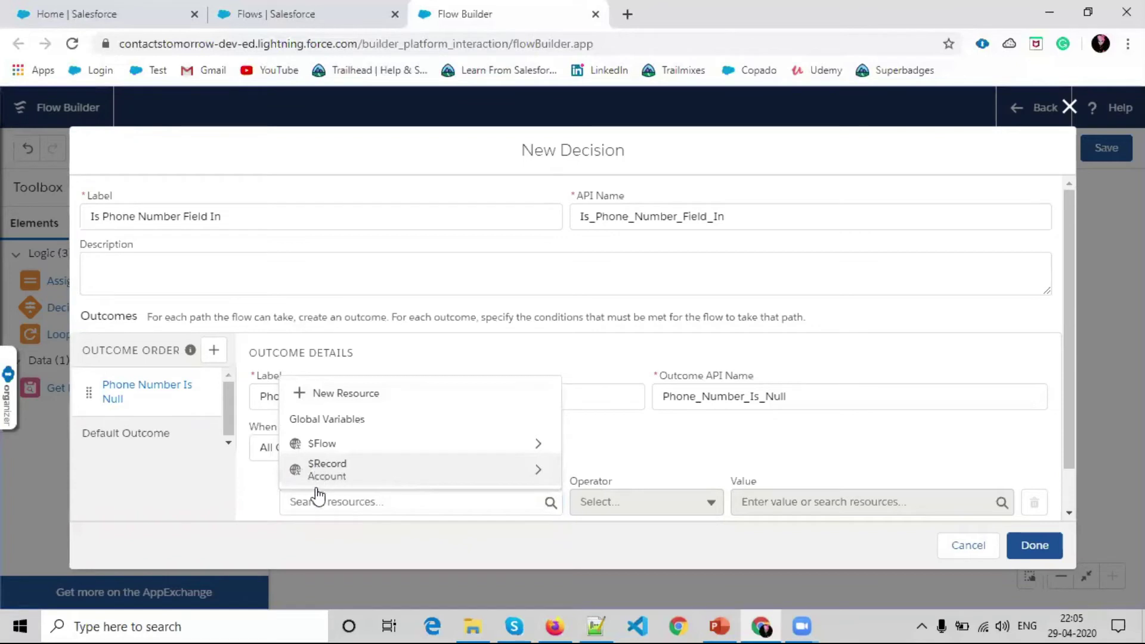
- Set the outcome condition to {!$Record.Phone} Is Null equals True
click(326, 486)
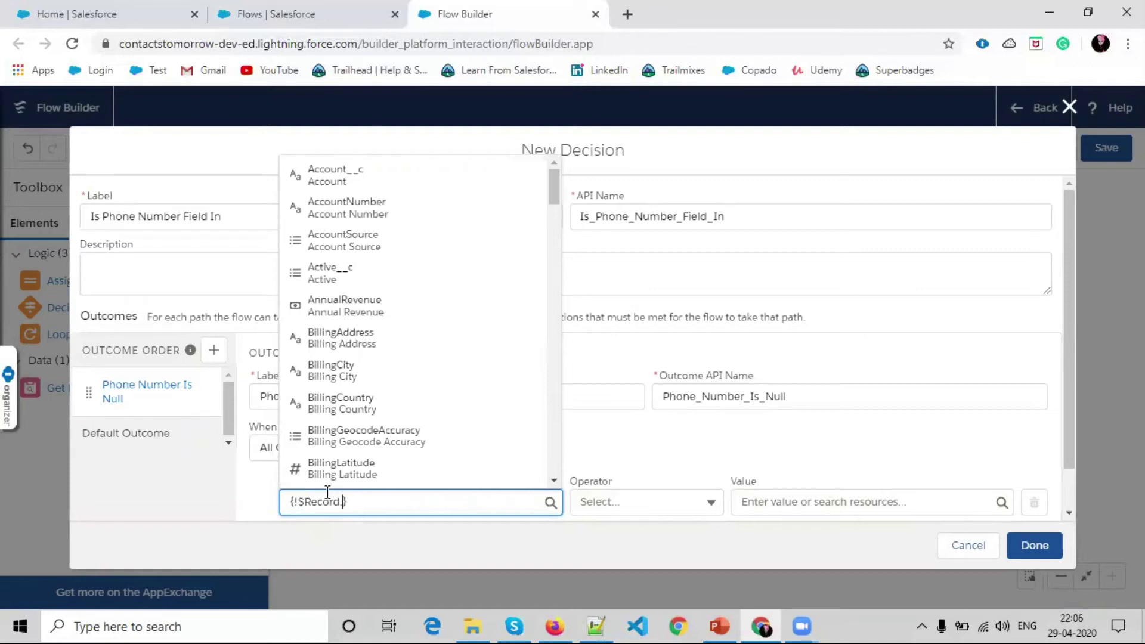
text(phone)
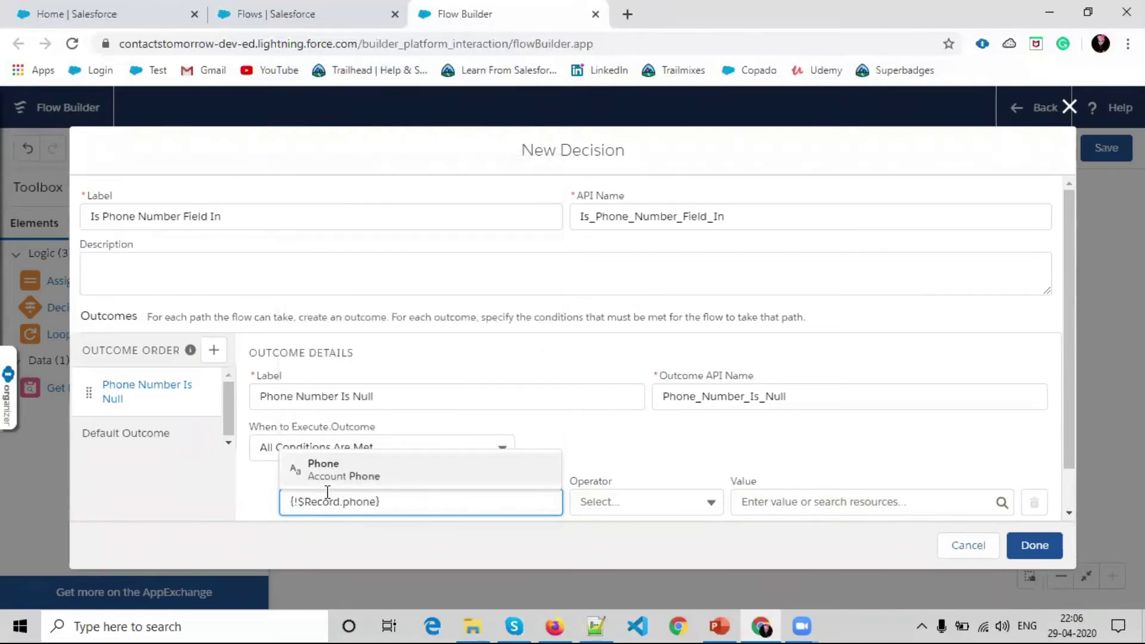
click(334, 473)
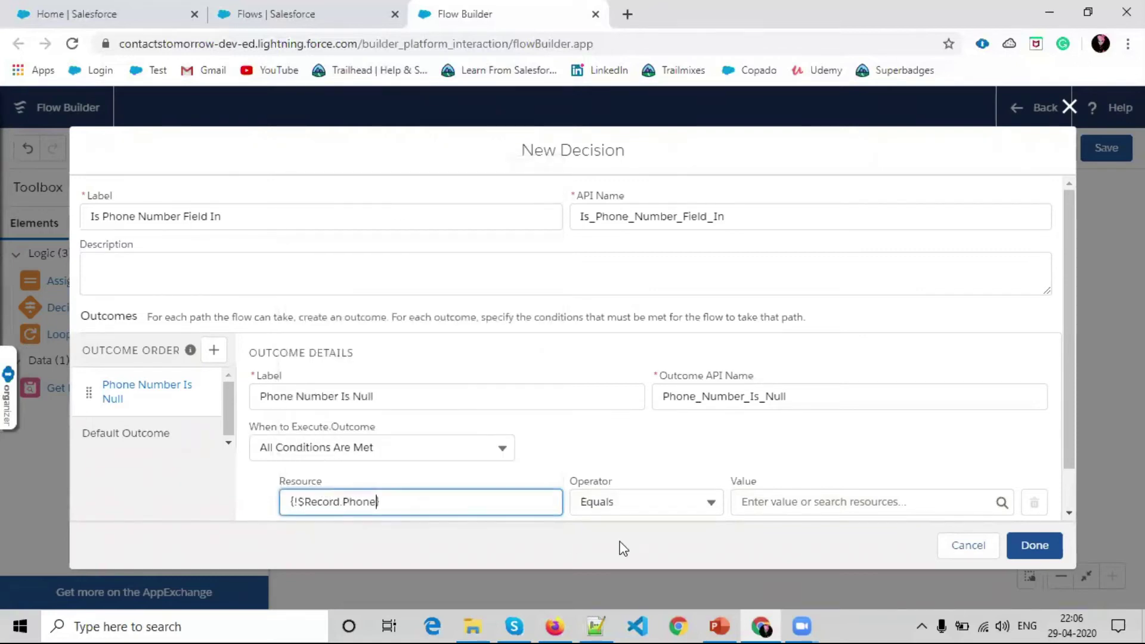
click(616, 502)
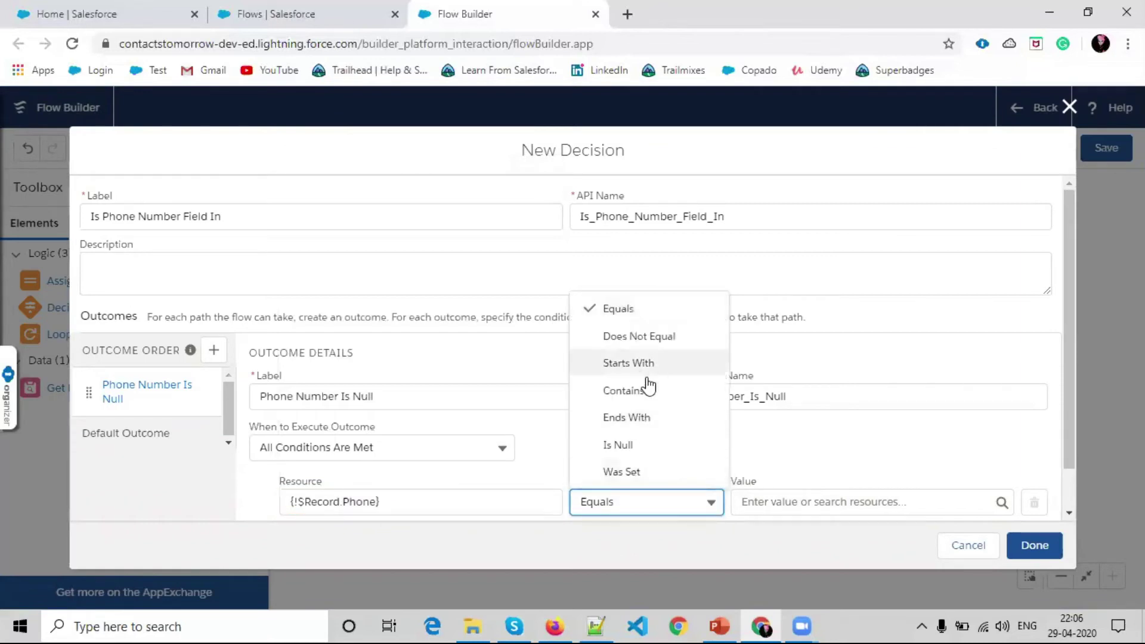
click(620, 445)
click(748, 501)
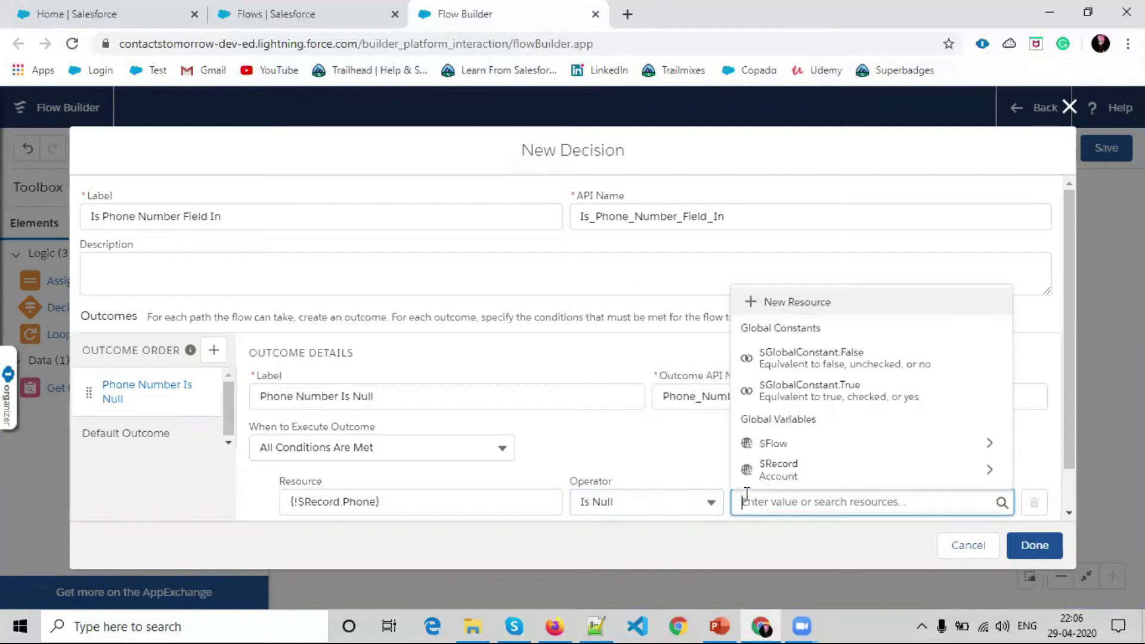
click(779, 389)
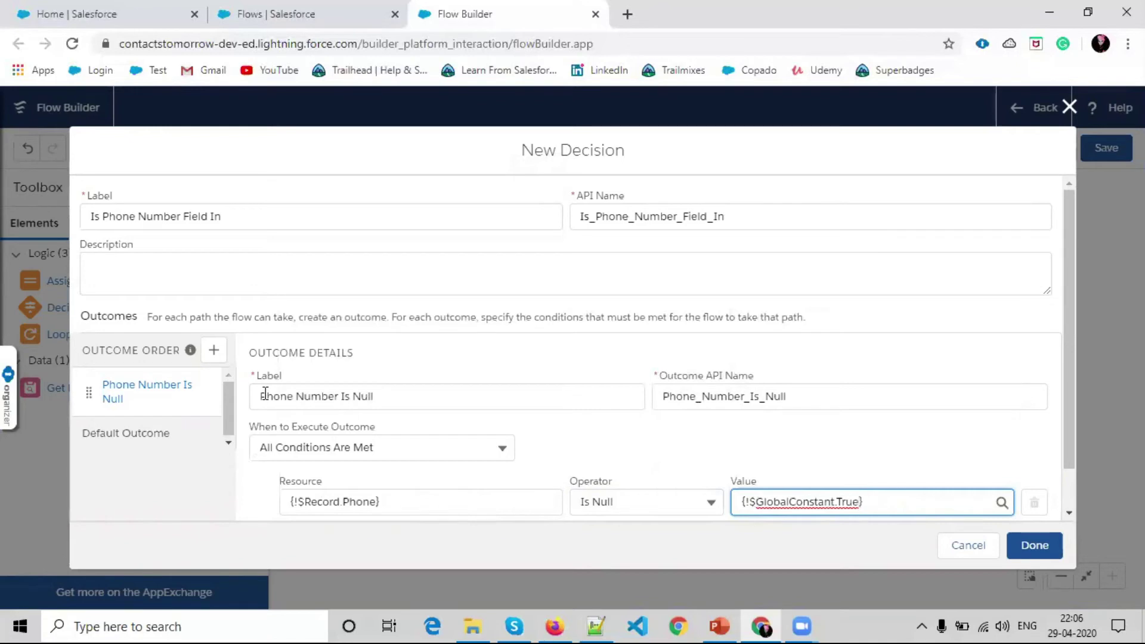
- Rename the default outcome to 'Phone Number Is Not Null'
drag(265, 395, 490, 431)
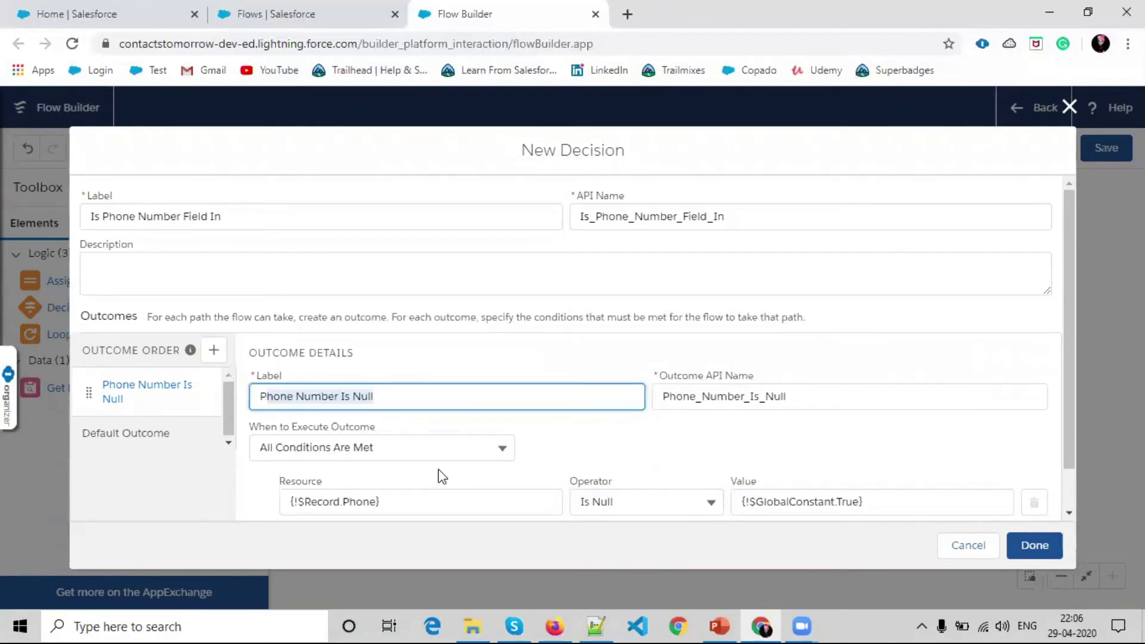
click(171, 434)
drag(401, 396, 230, 398)
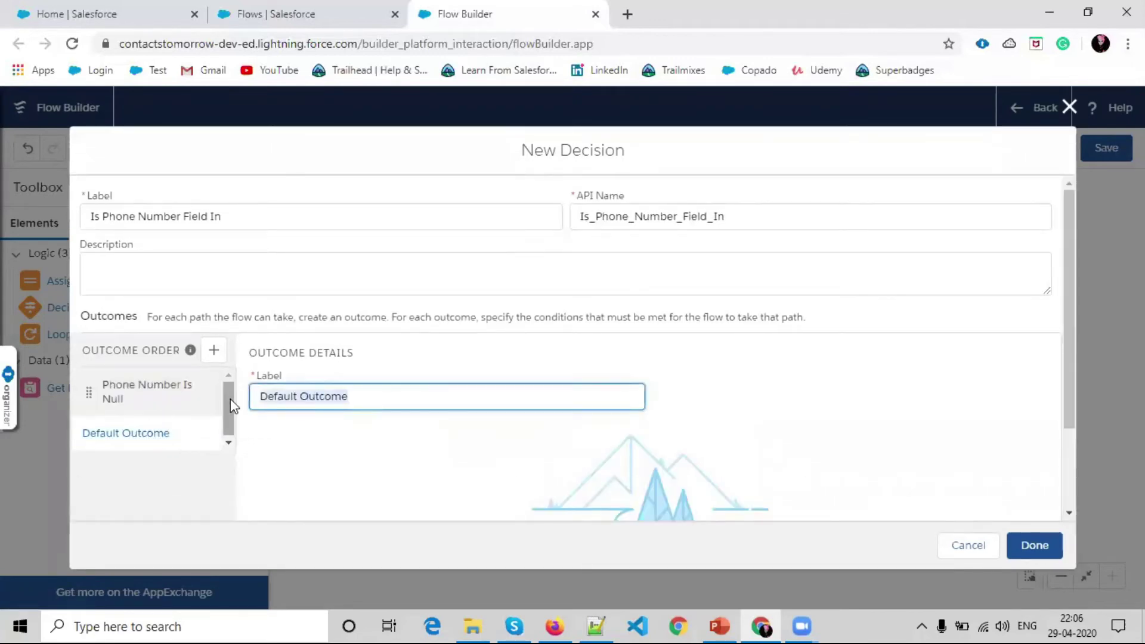
text(Ph)
key(BackSpace)
text(hone Num)
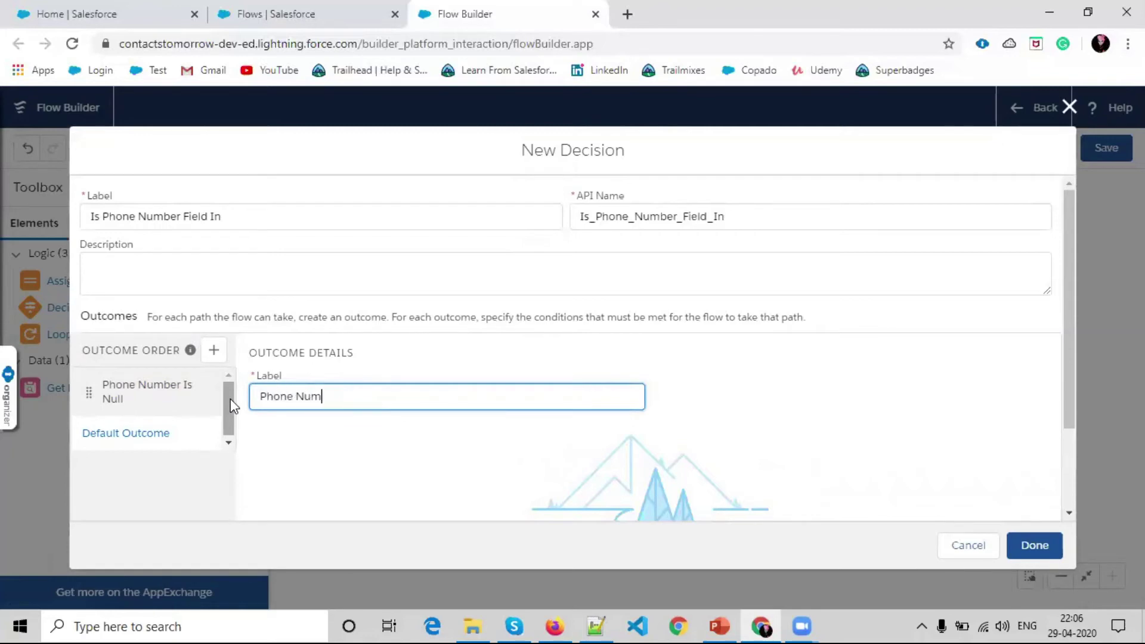
text(ber Is Not Null)
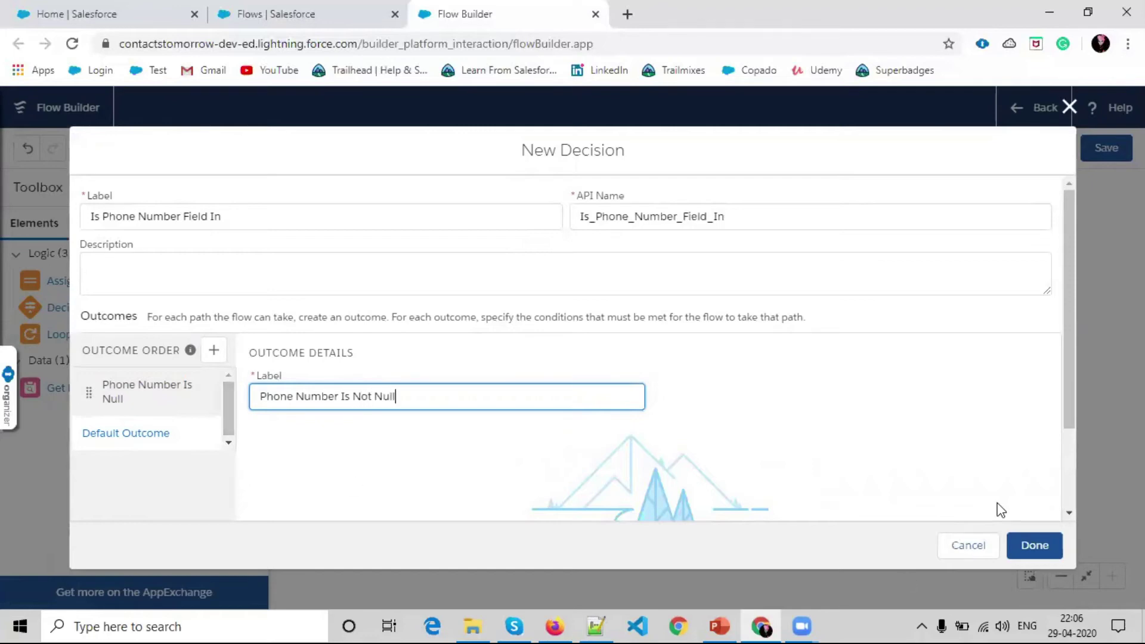
- Save the decision, connect Start to it, and drag an Assignment element onto the canvas
click(1026, 554)
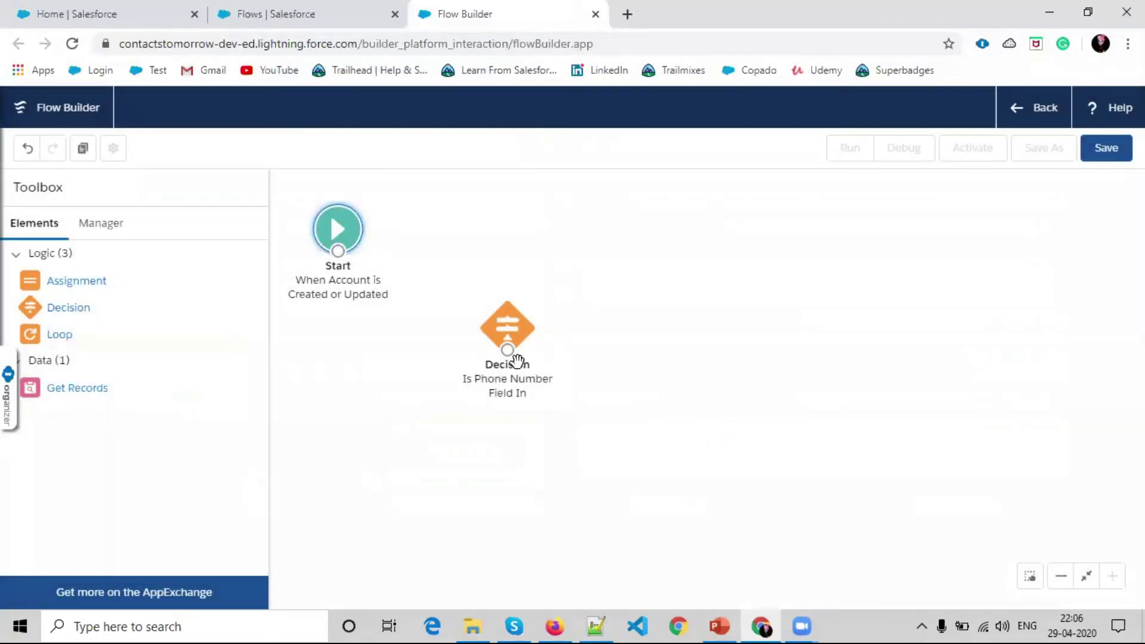
drag(504, 316, 505, 225)
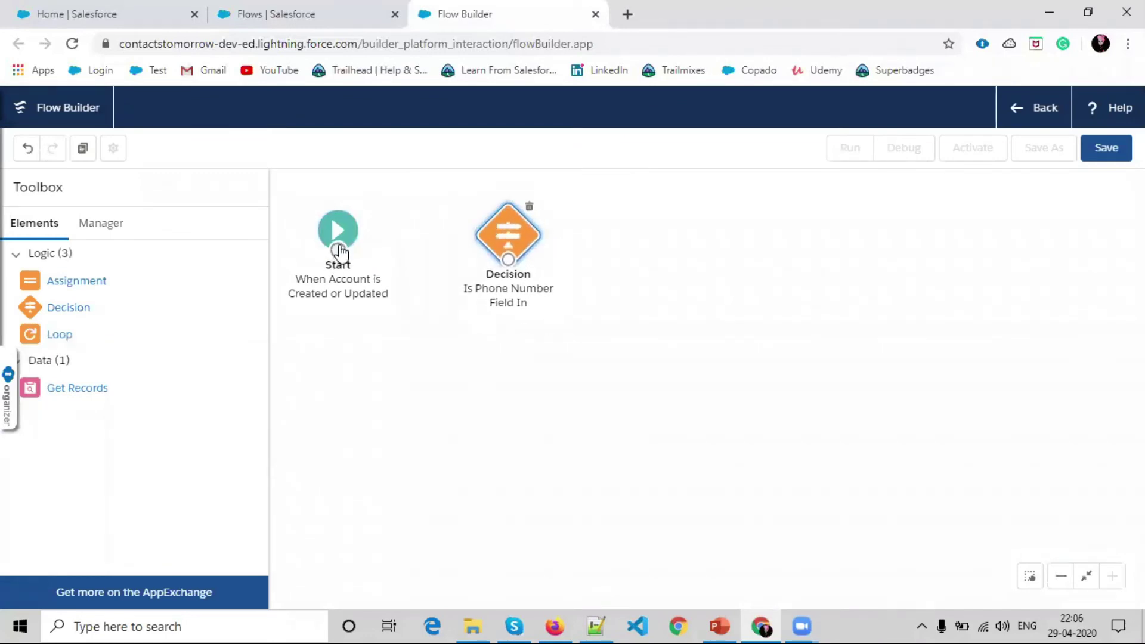
drag(355, 255, 525, 248)
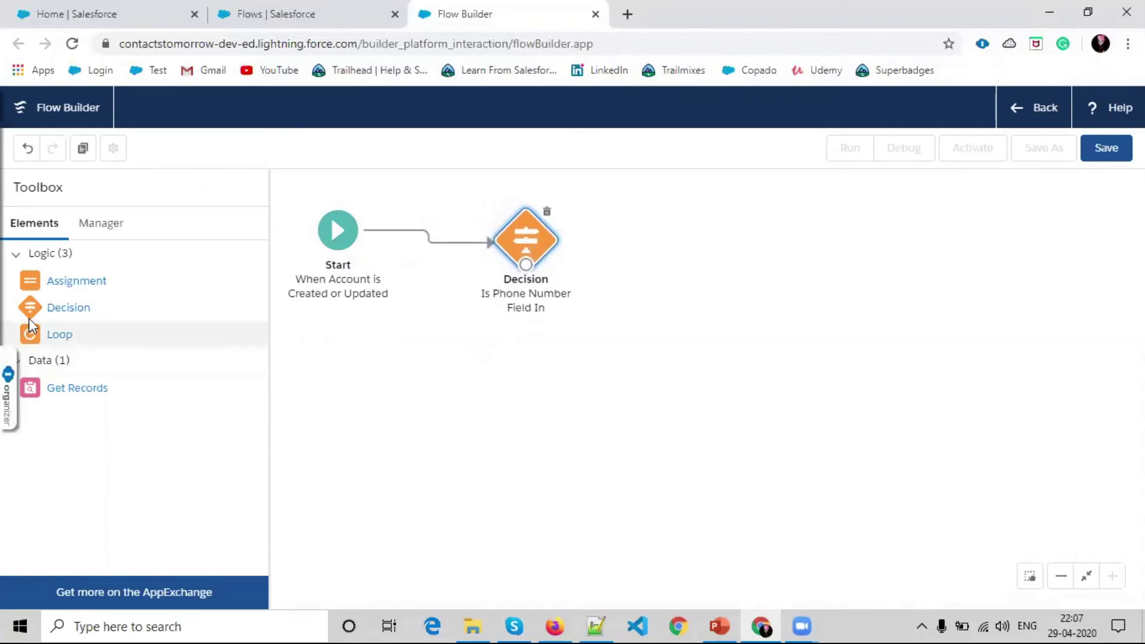
drag(33, 288, 751, 191)
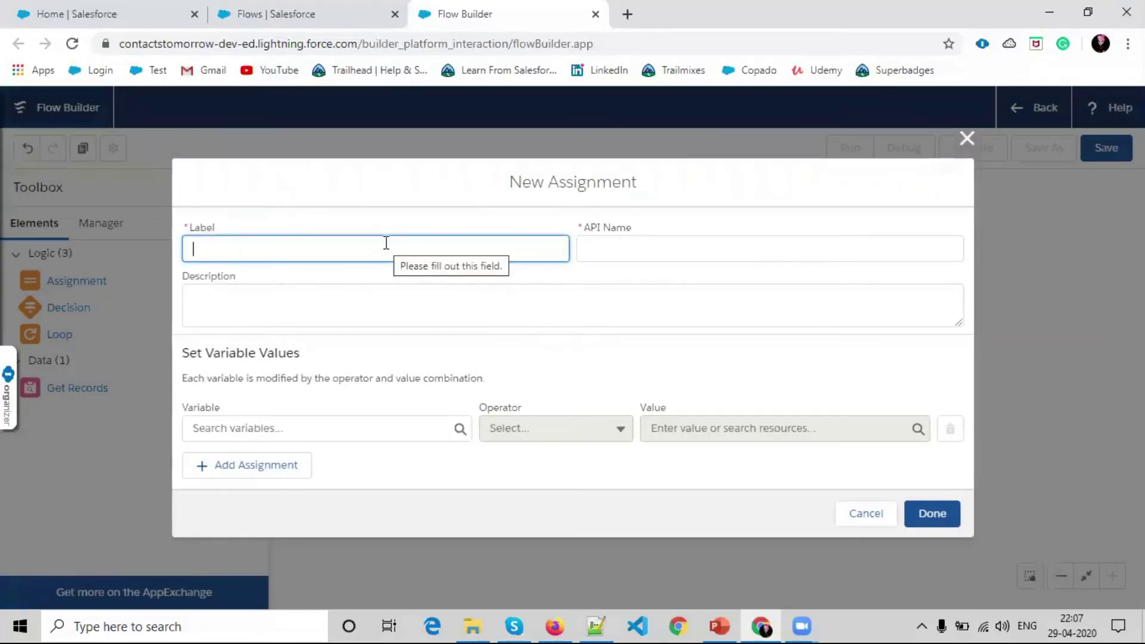
- Label the assignment 'Set Active Flag True' and assign {!$Record.Active__c} Equals Yes
text(Se)
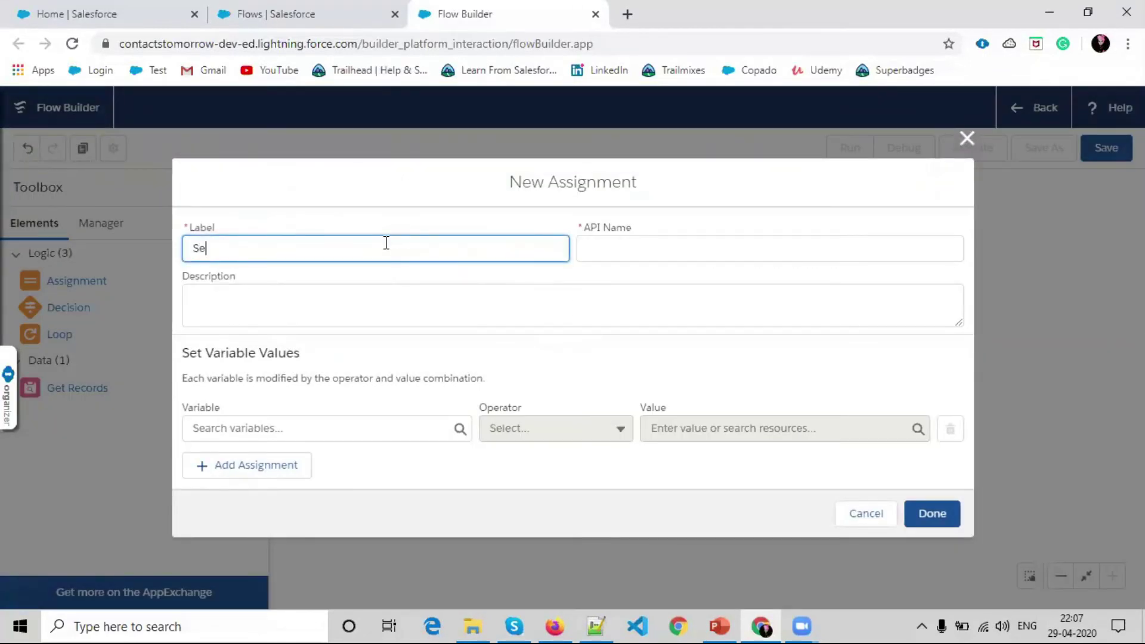
text(t Active Flag True)
click(579, 266)
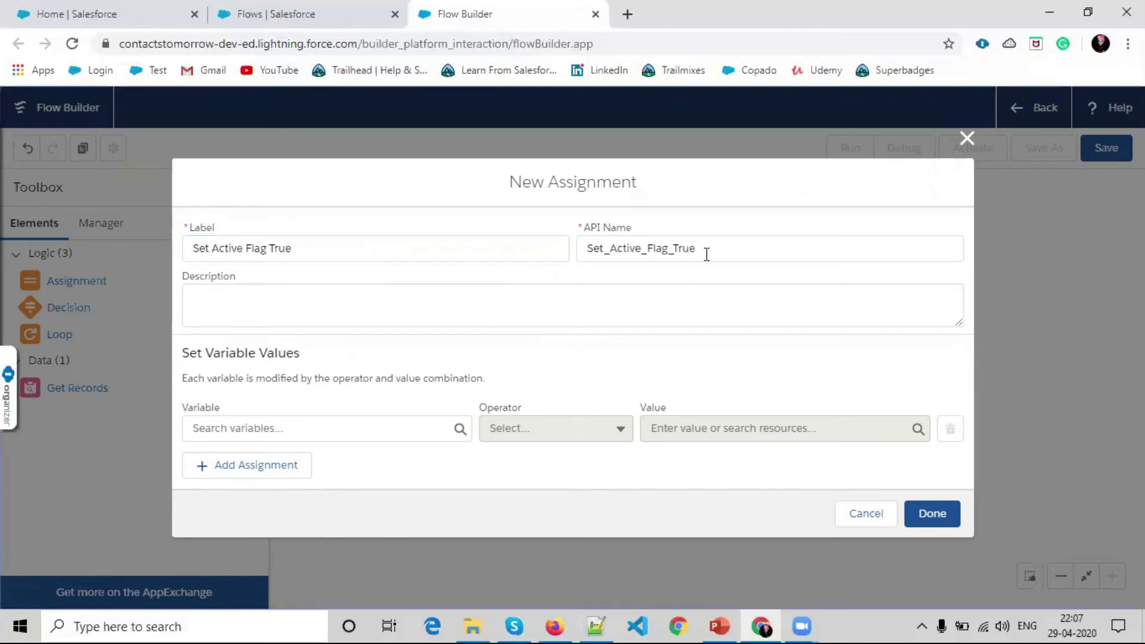
click(272, 430)
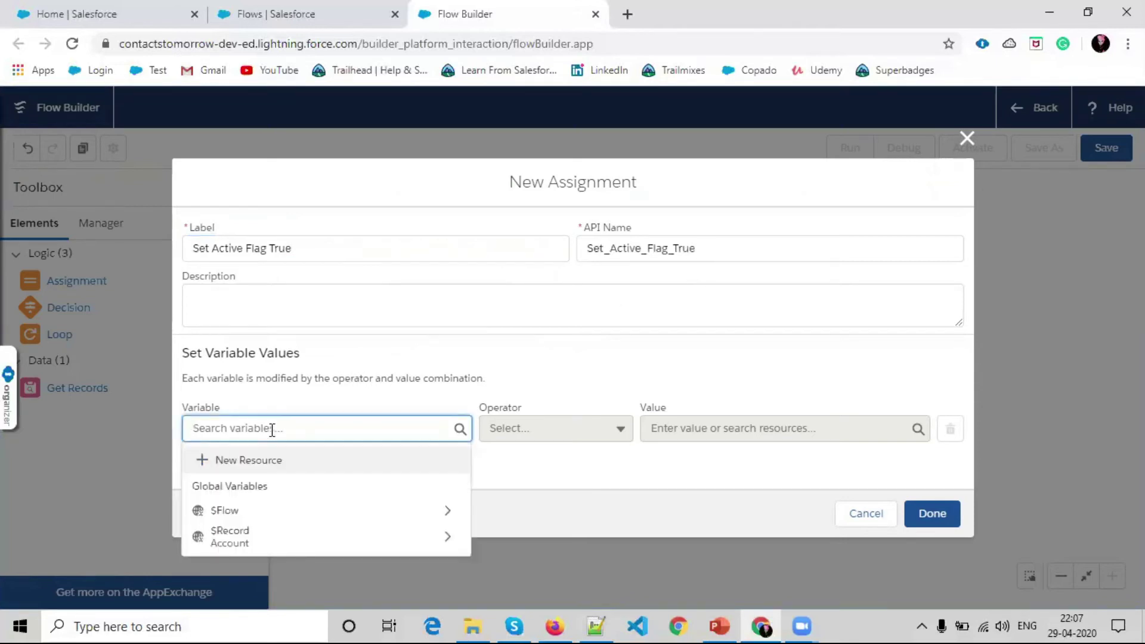
click(240, 540)
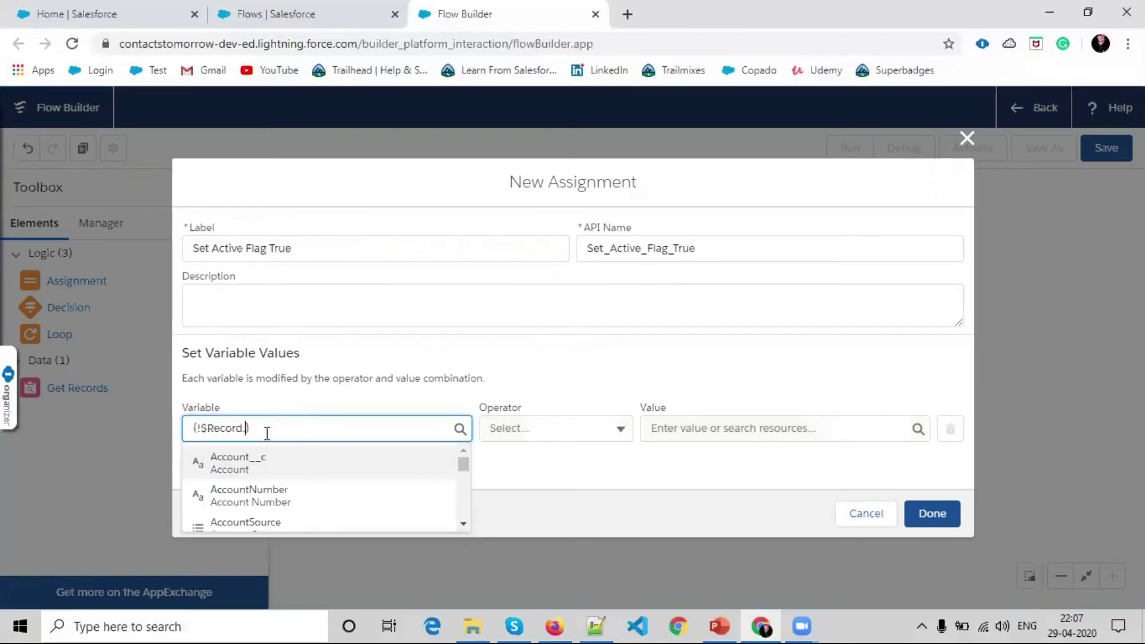
text(acti)
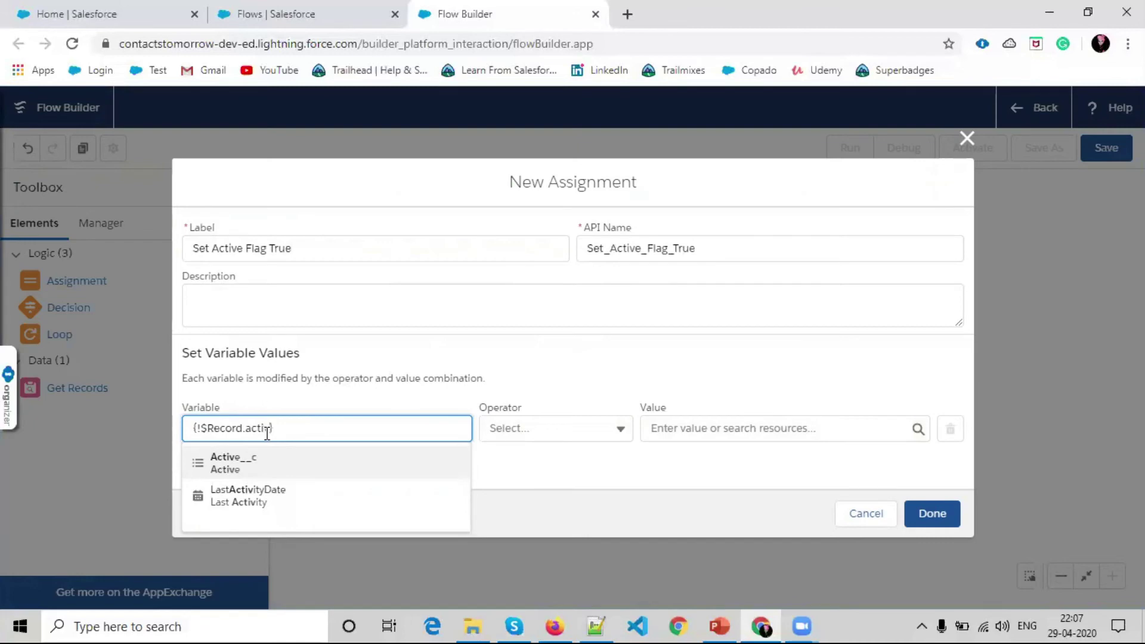
click(306, 460)
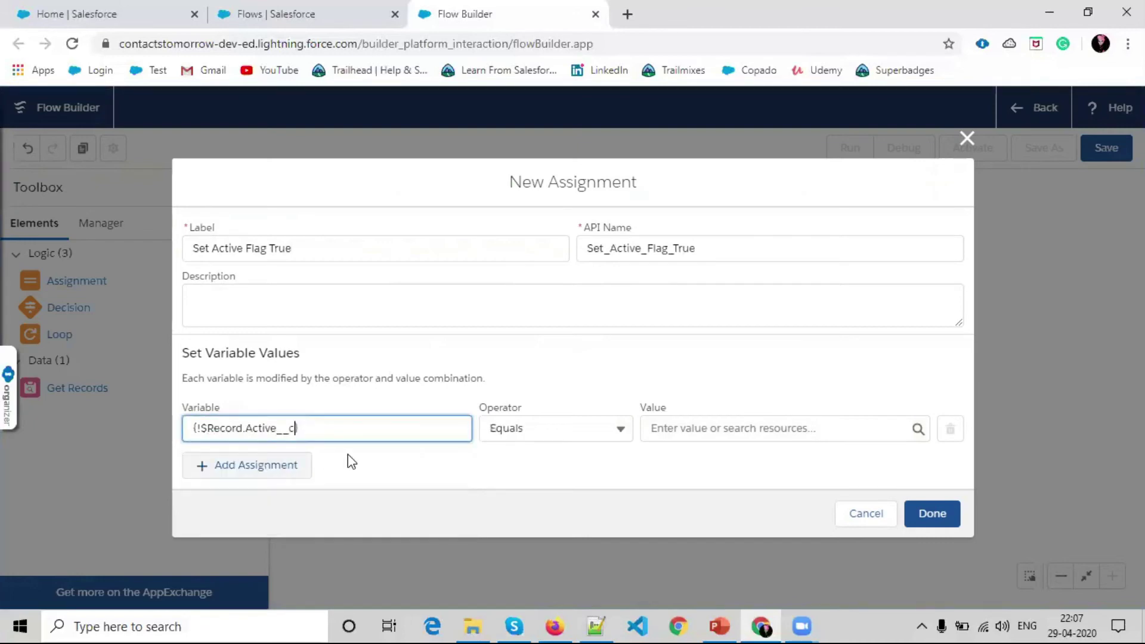
click(578, 436)
click(698, 428)
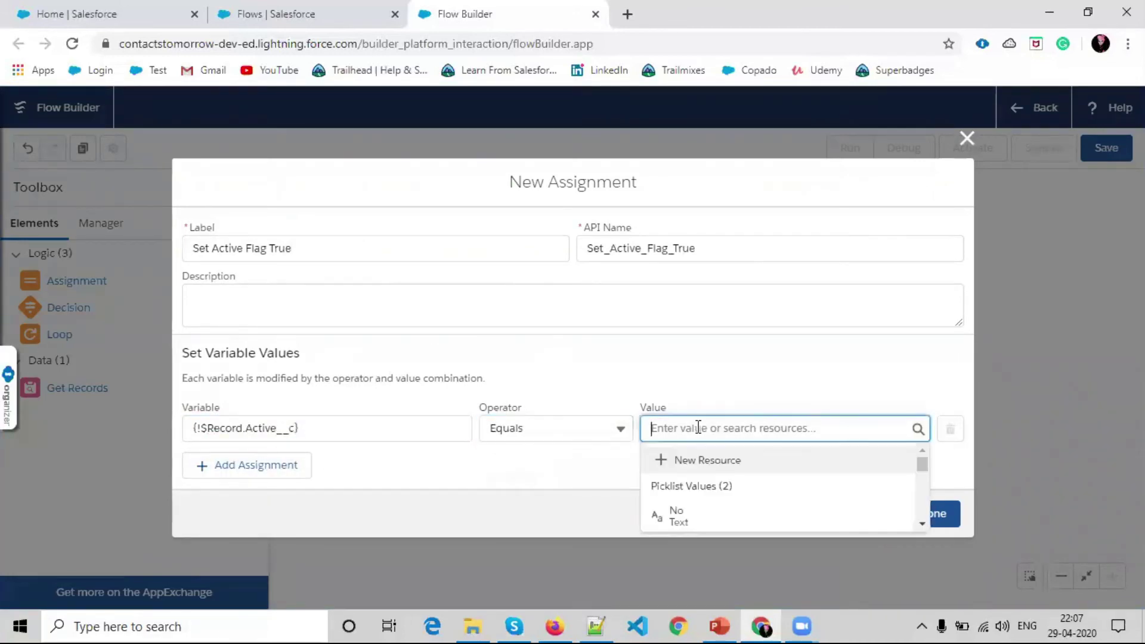
scroll(683, 504, down, 2)
click(694, 475)
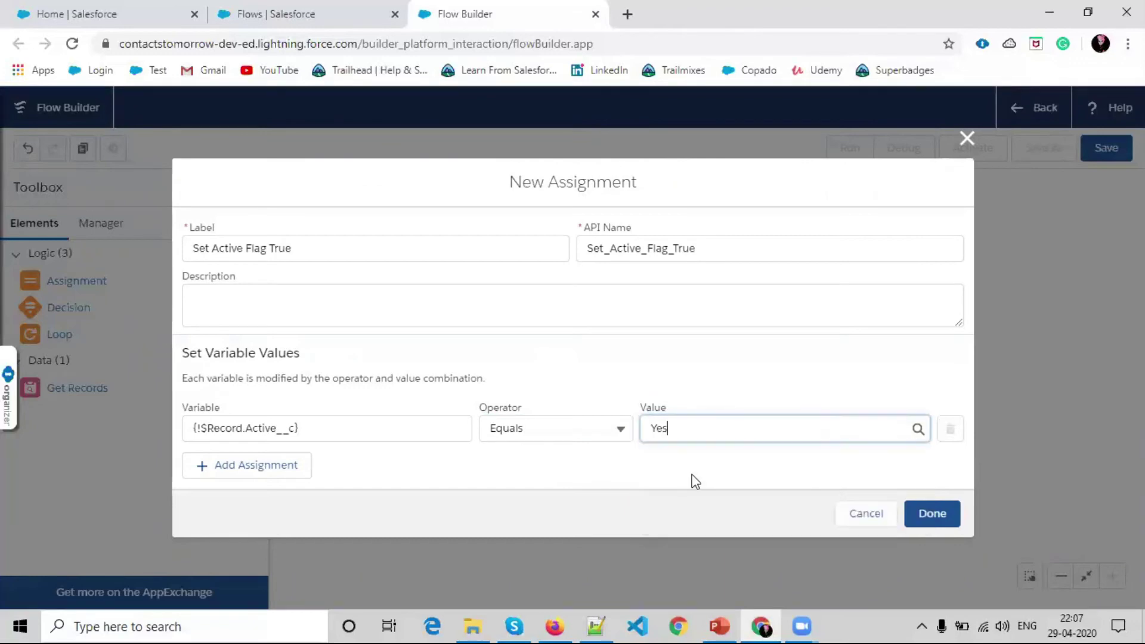
click(933, 514)
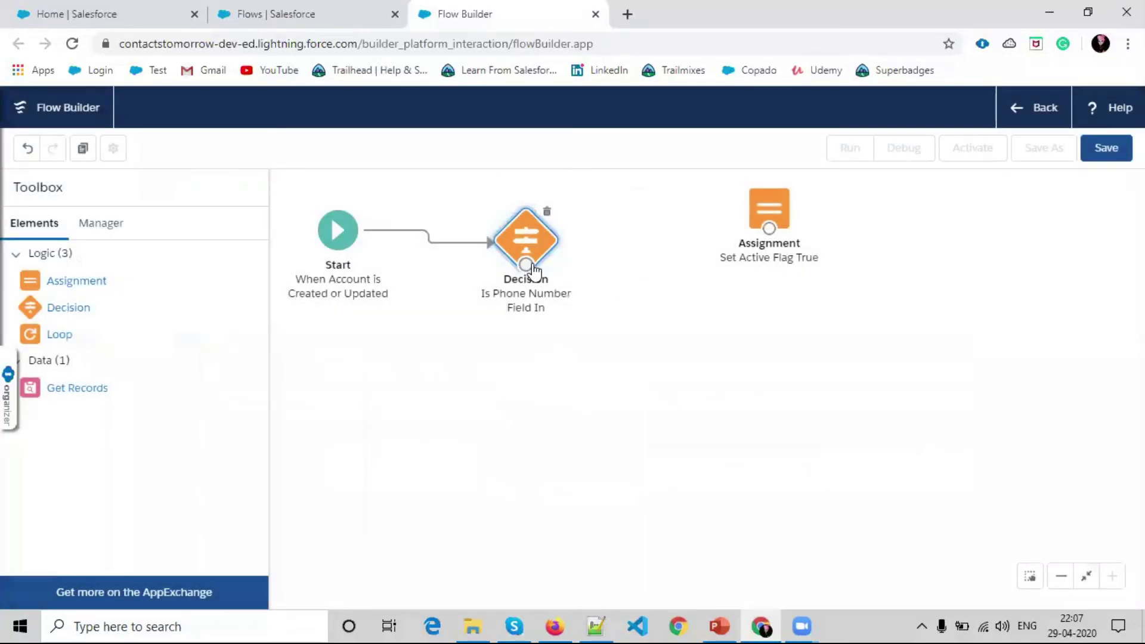
- Connect the Decision to Set Active Flag True via the Phone Number Is Not Null outcome
drag(528, 274, 770, 217)
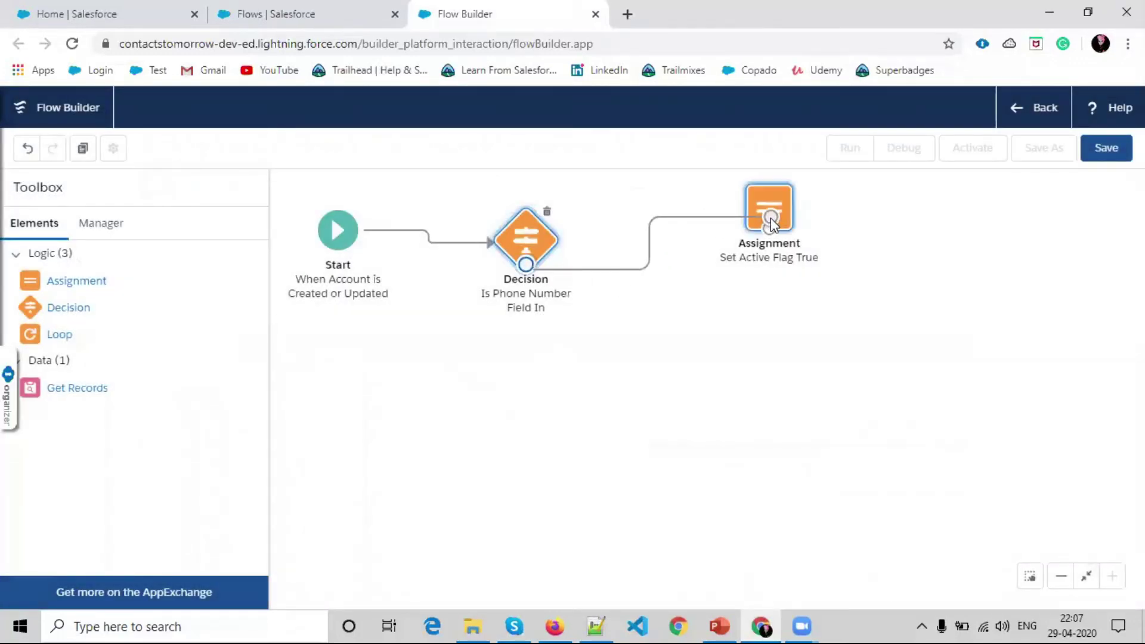
click(509, 373)
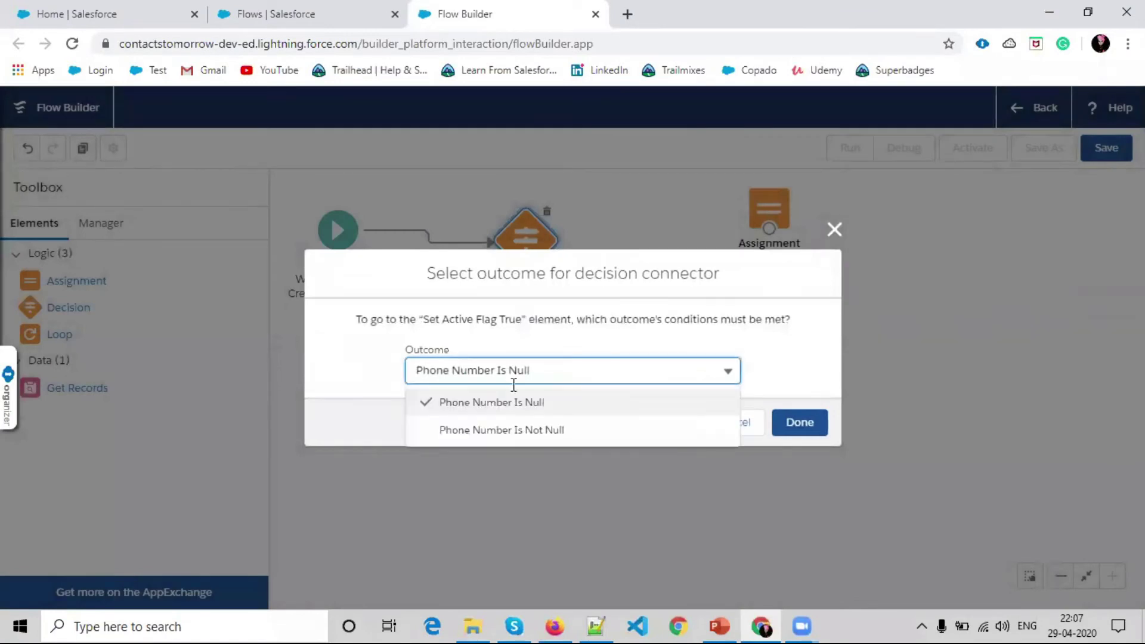
click(523, 432)
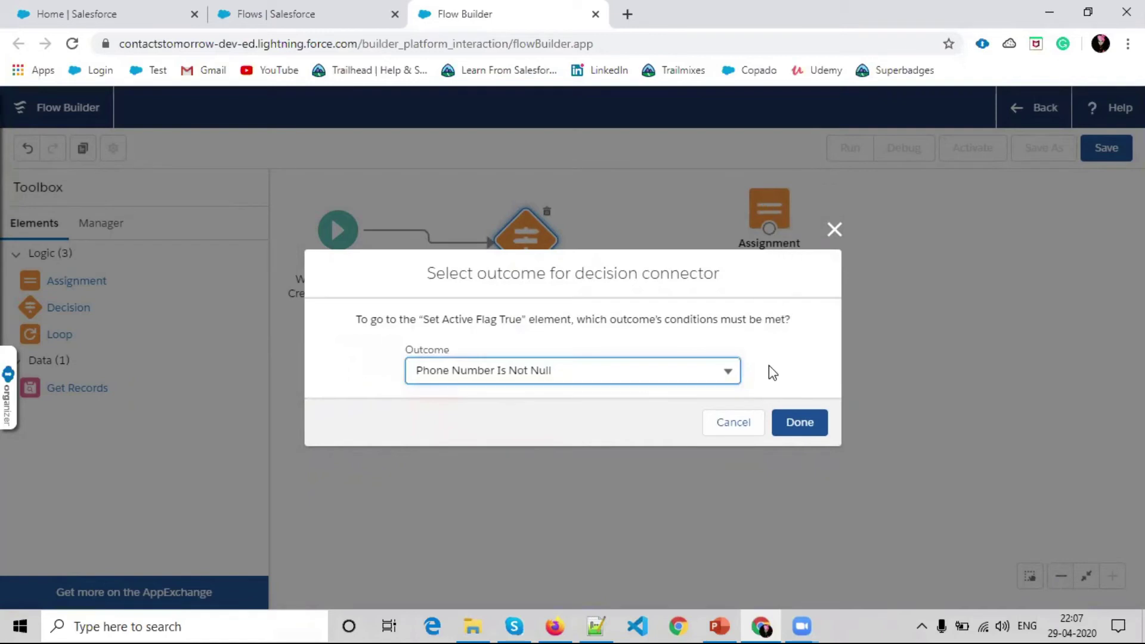
click(789, 424)
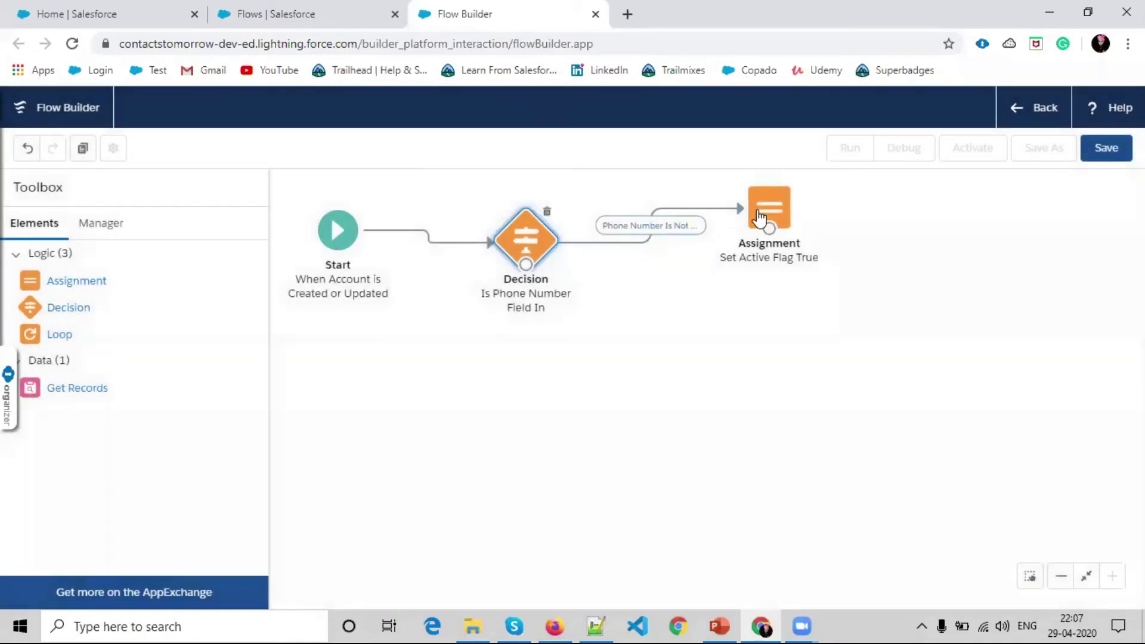
drag(77, 280, 744, 337)
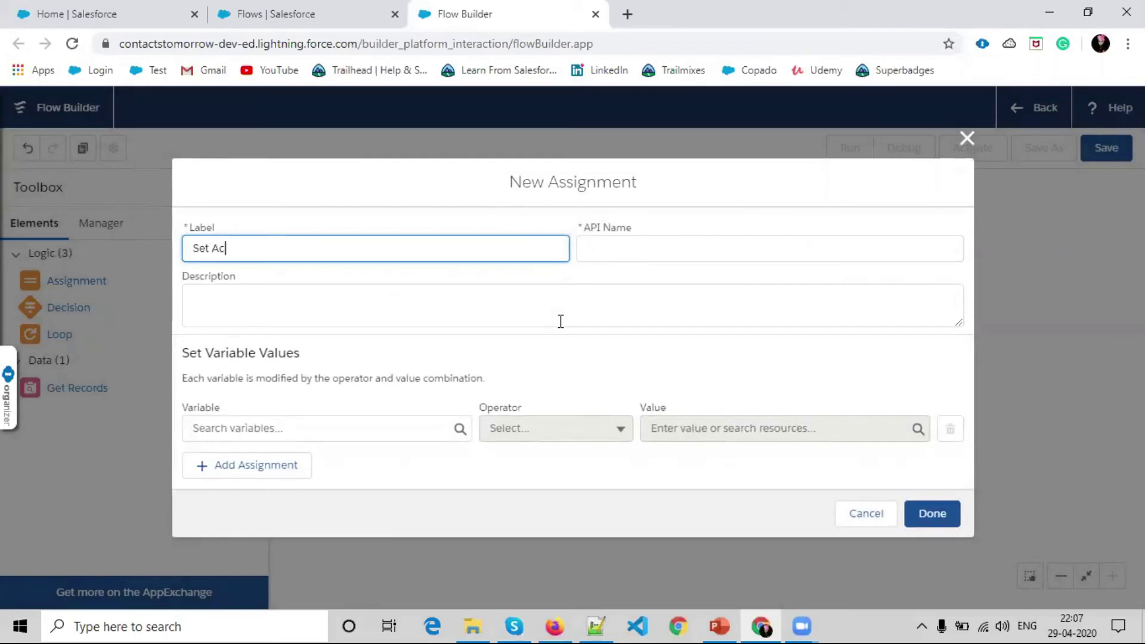
- Label the new assignment 'Set Active Flag False' and assign {!$Record.Active__c} Equals No
text(Set Actove)
key(BackSpace)
key(BackSpace)
key(BackSpace)
text(ve)
click(561, 321)
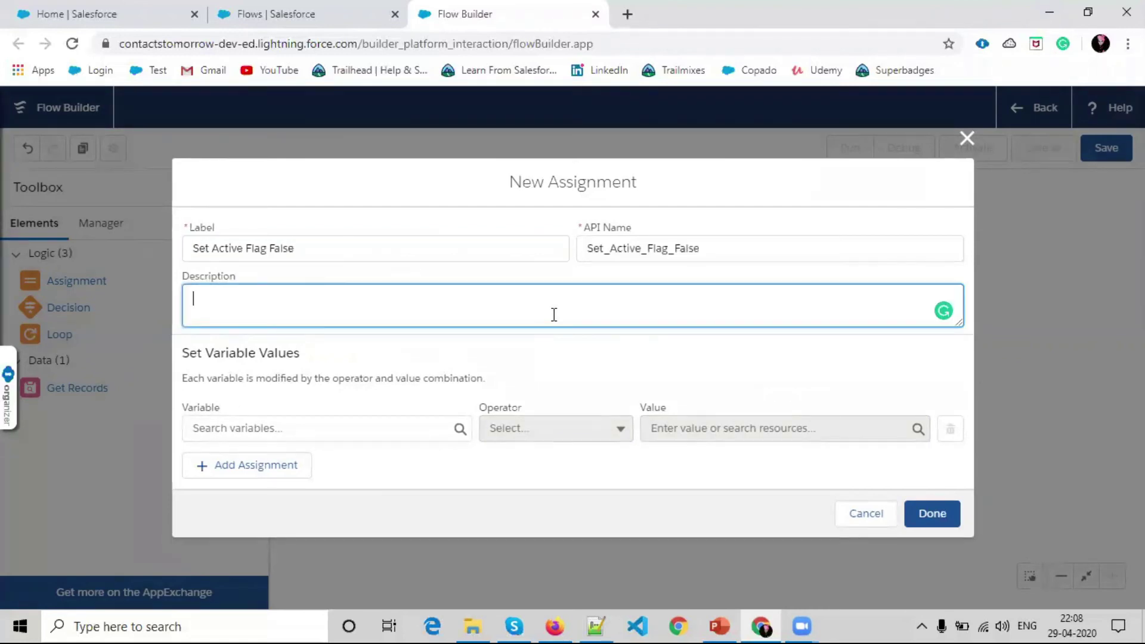
click(357, 425)
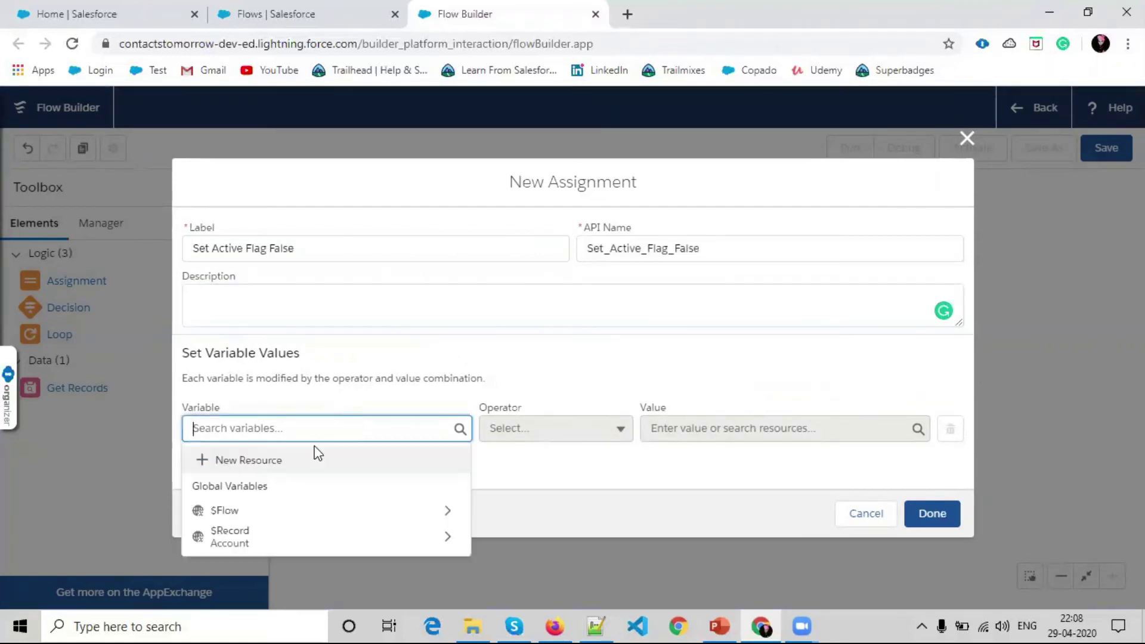
click(258, 533)
text(acti)
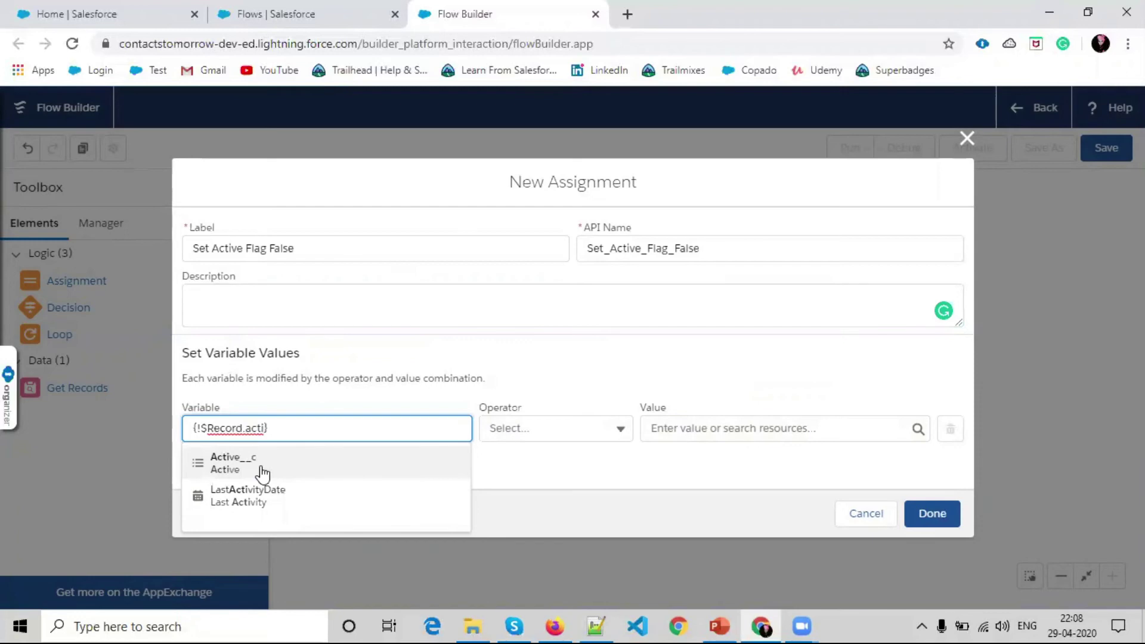
click(257, 467)
click(673, 429)
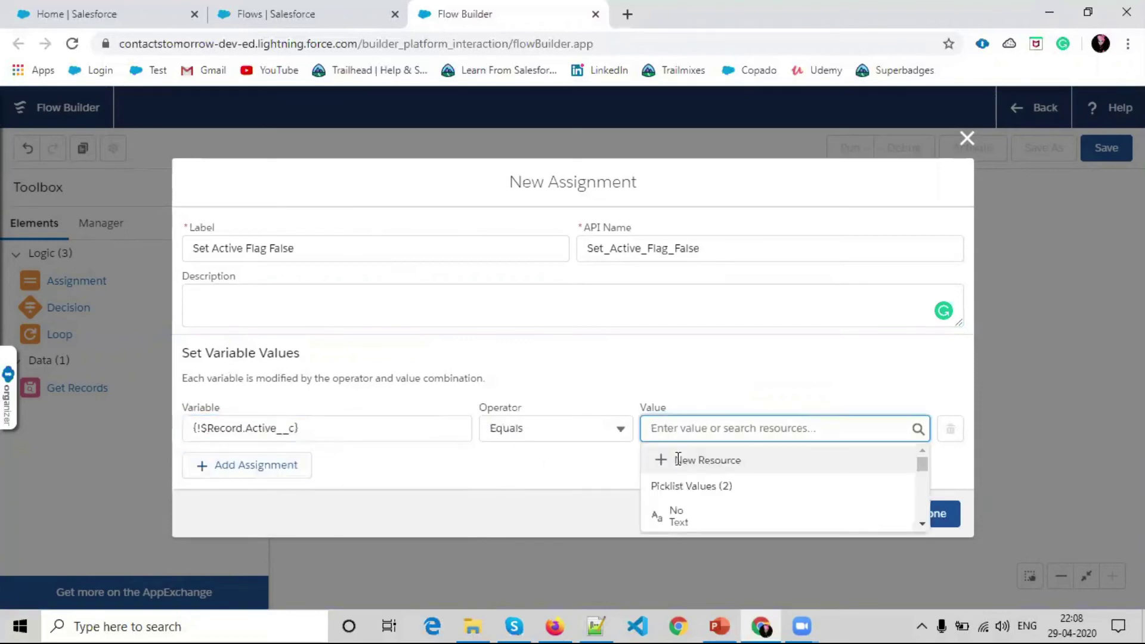
click(677, 511)
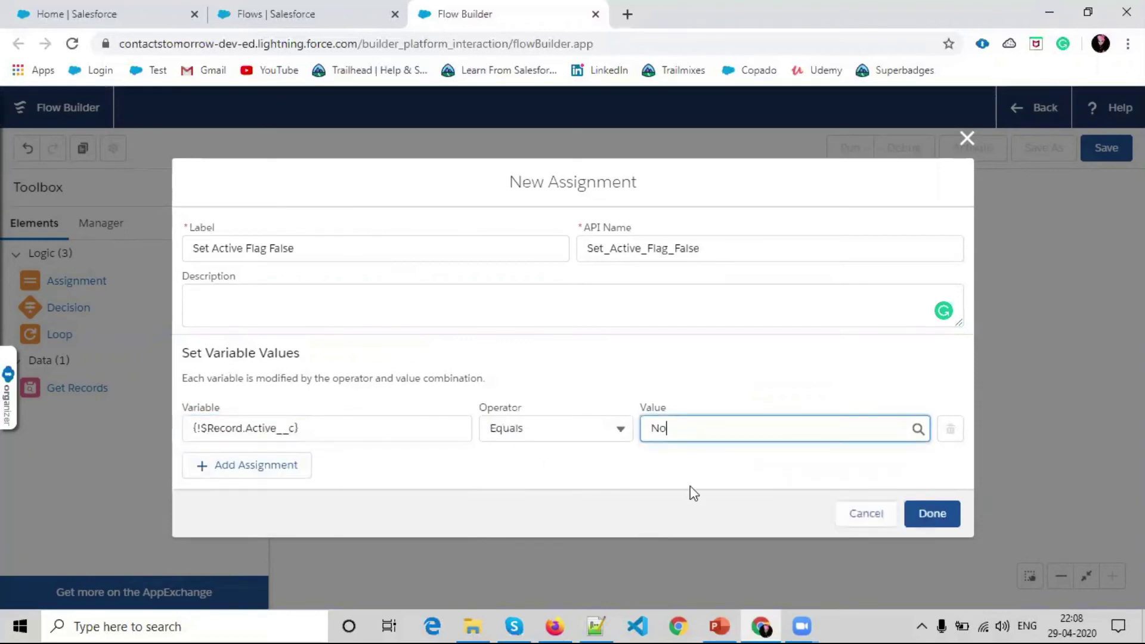
click(932, 512)
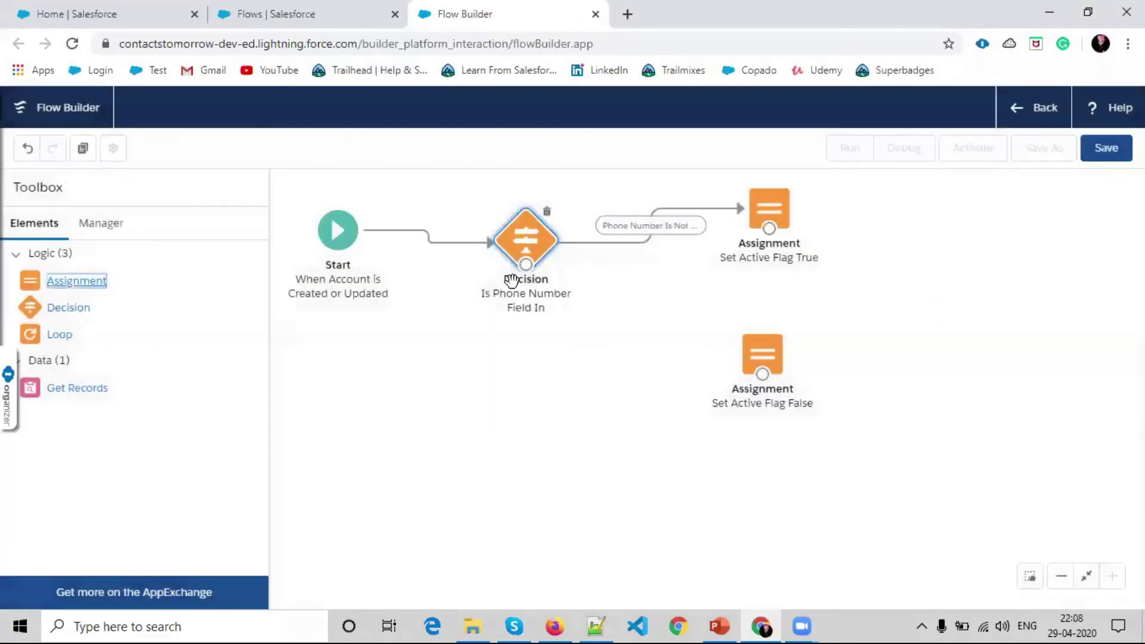
- Connect the Decision's Phone Number Is Null outcome to Set Active Flag False
drag(525, 264, 759, 303)
drag(790, 199, 835, 195)
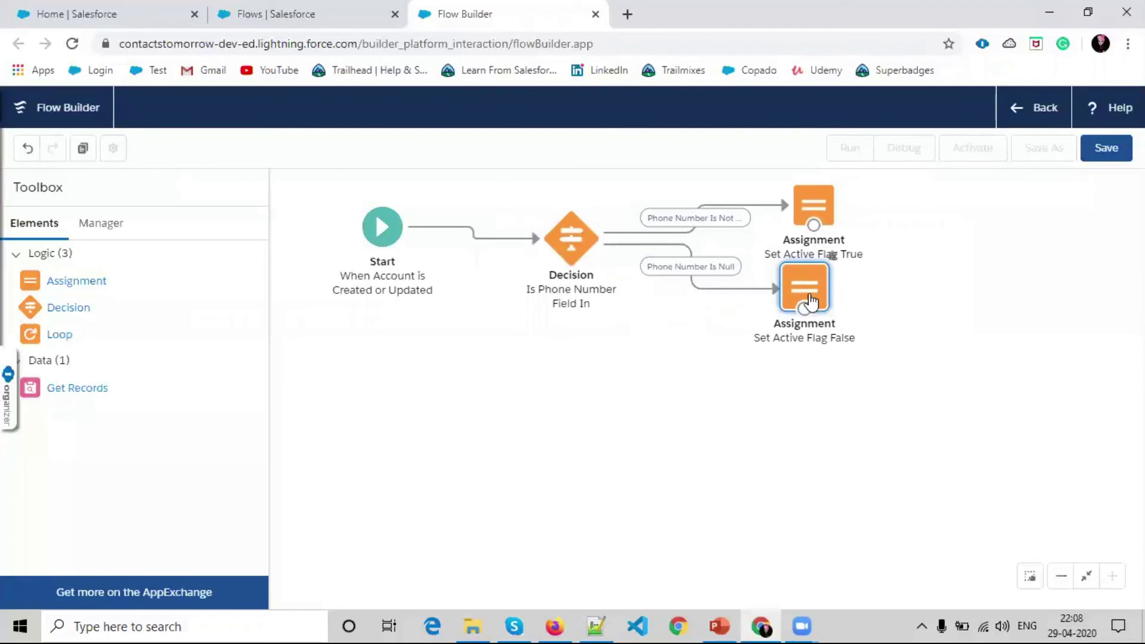
drag(813, 299, 822, 307)
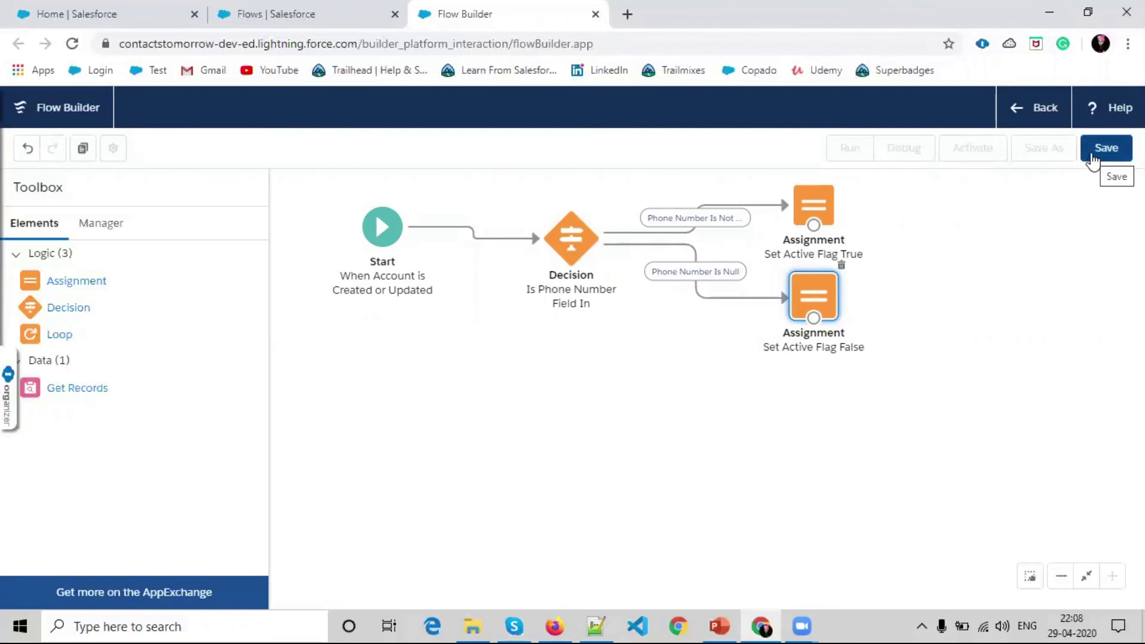
- Tidy the canvas layout, placing Set Active Flag False below Set Active Flag True
click(1030, 576)
drag(955, 361, 747, 283)
drag(720, 244, 719, 284)
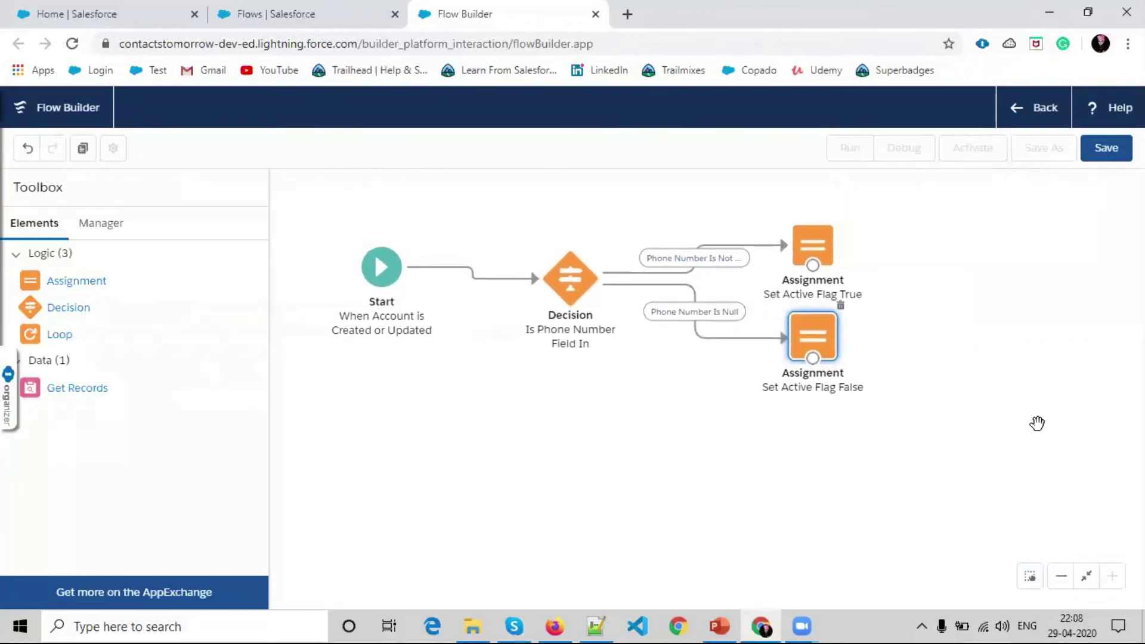
click(1062, 576)
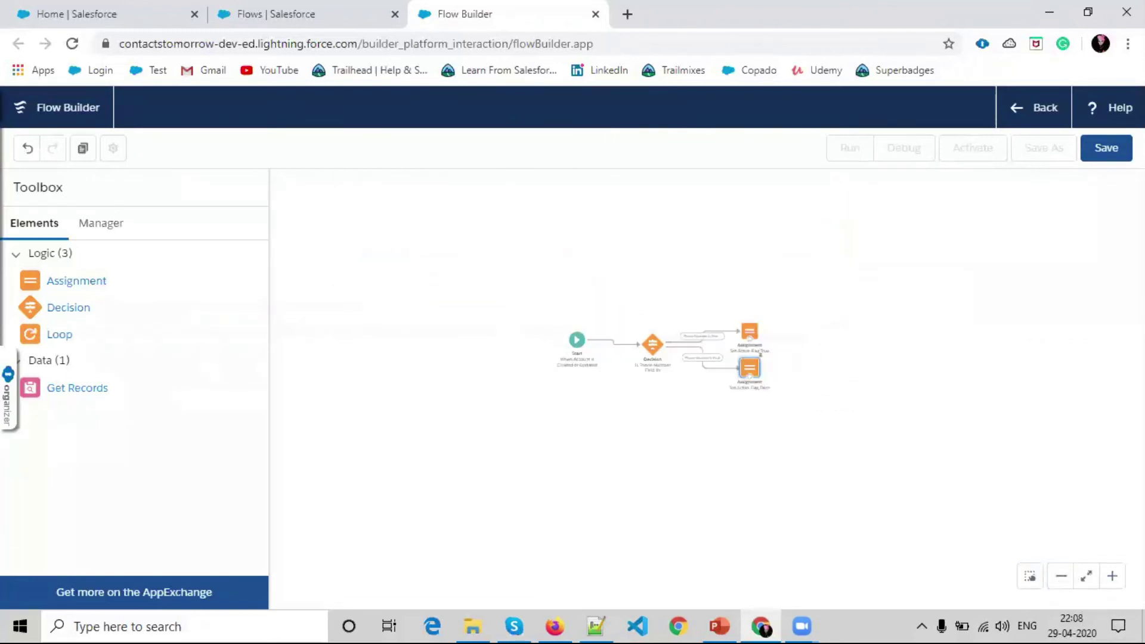
click(1112, 577)
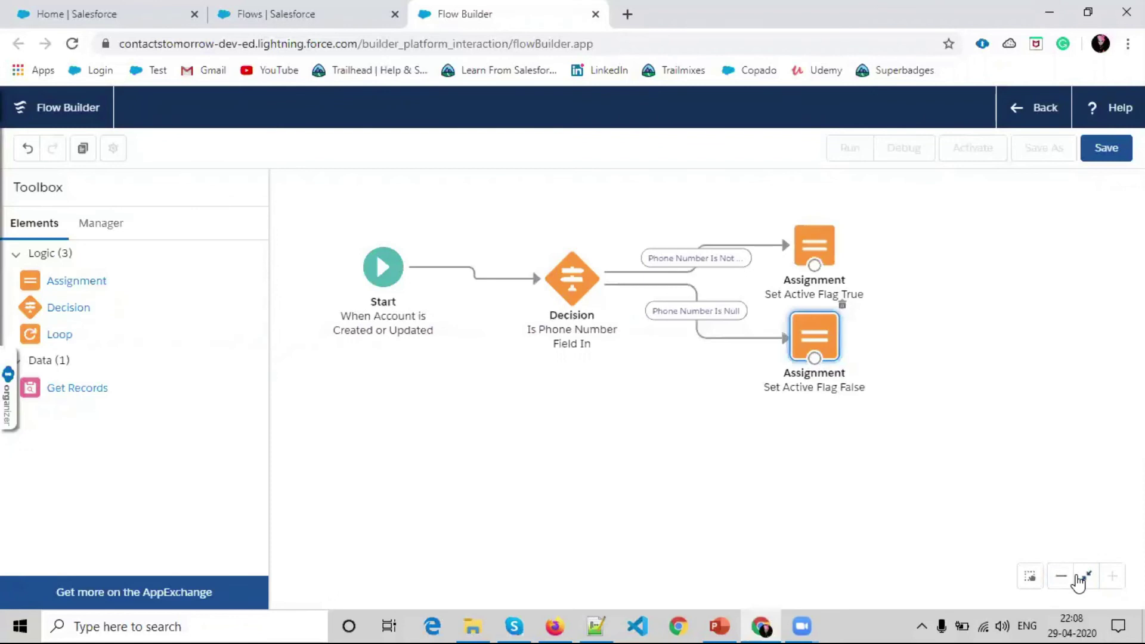
click(1087, 576)
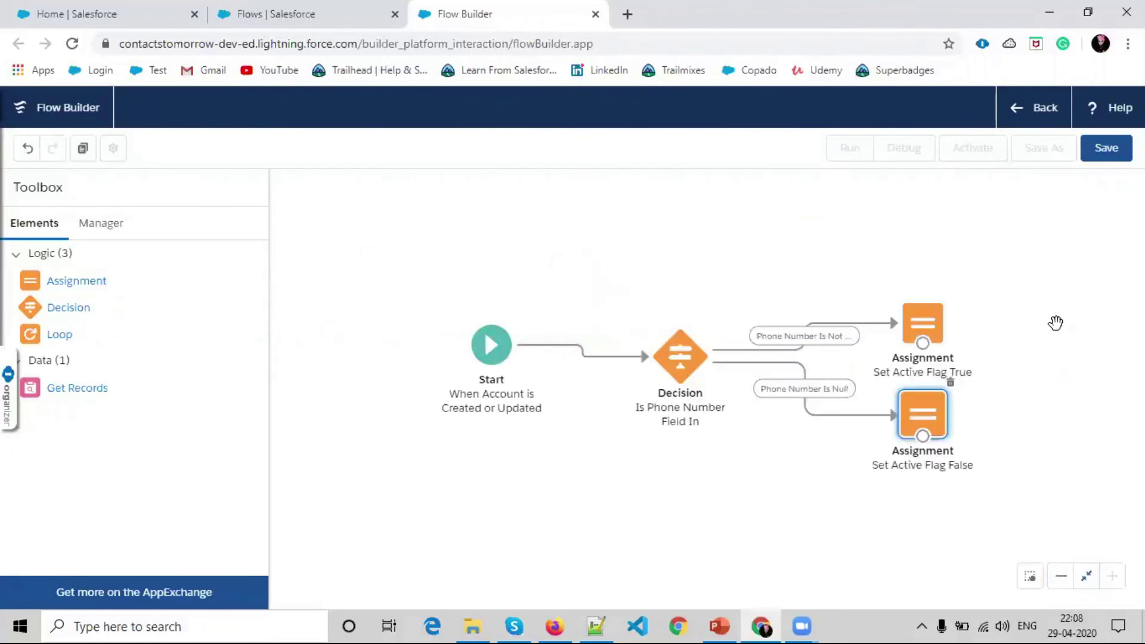
drag(750, 238, 688, 228)
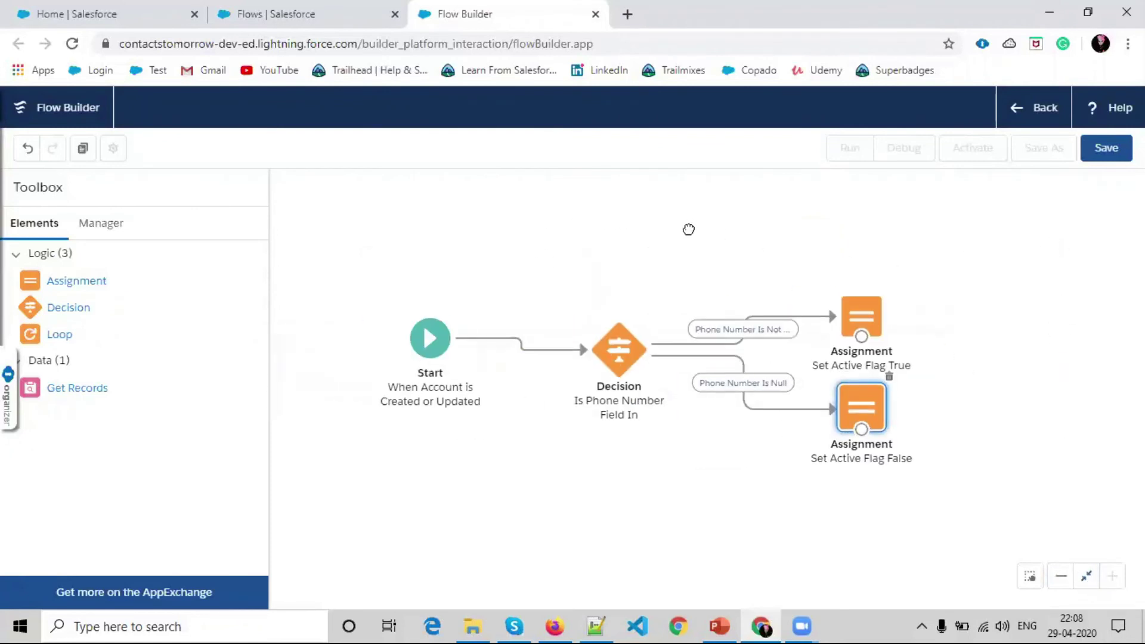
drag(591, 266, 496, 193)
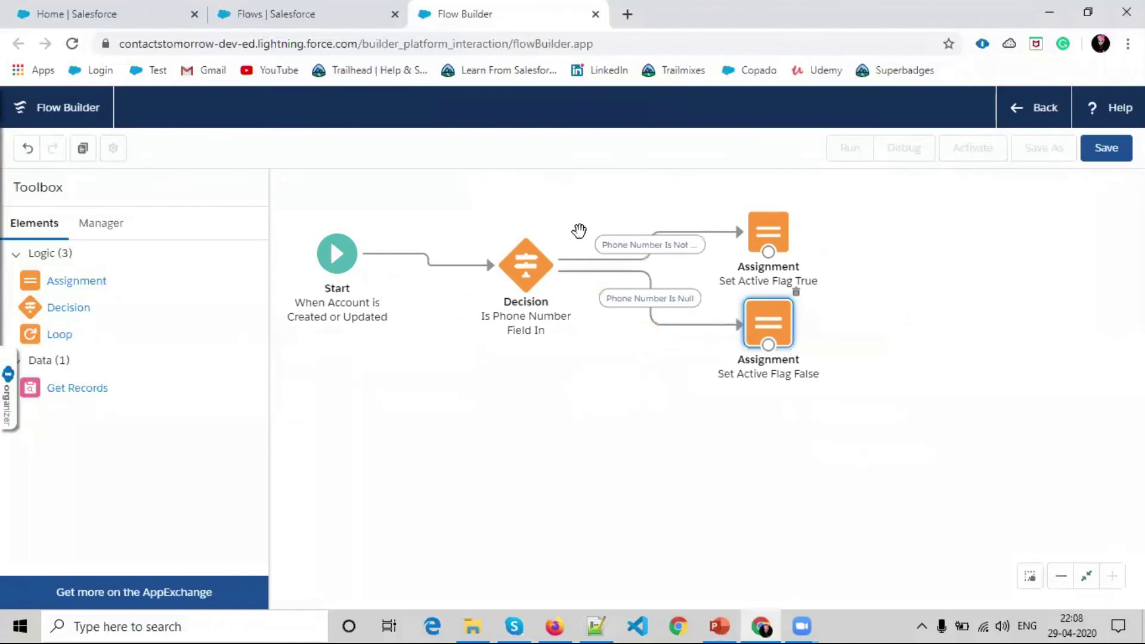
mouse_move(757, 325)
mouse_down()
mouse_move(767, 357)
mouse_move(690, 417)
mouse_move(786, 360)
mouse_move(766, 335)
mouse_up()
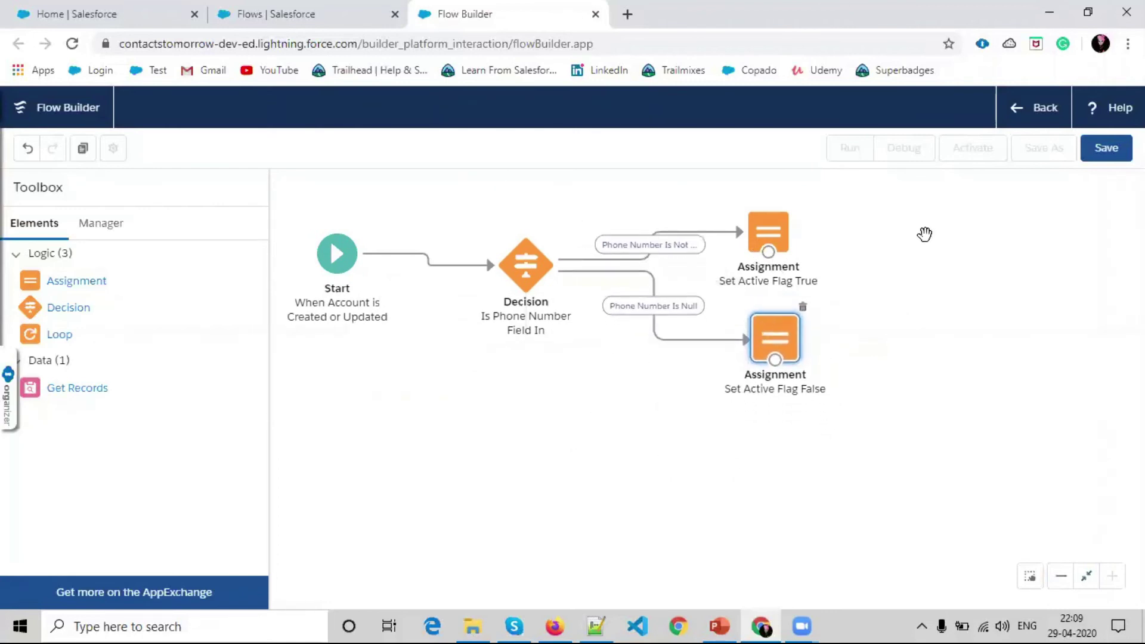
- Save the flow labelled 'Set Active Flag', activate V1, and switch to the Salesforce Home tab
click(1105, 149)
text(Set Active Flag)
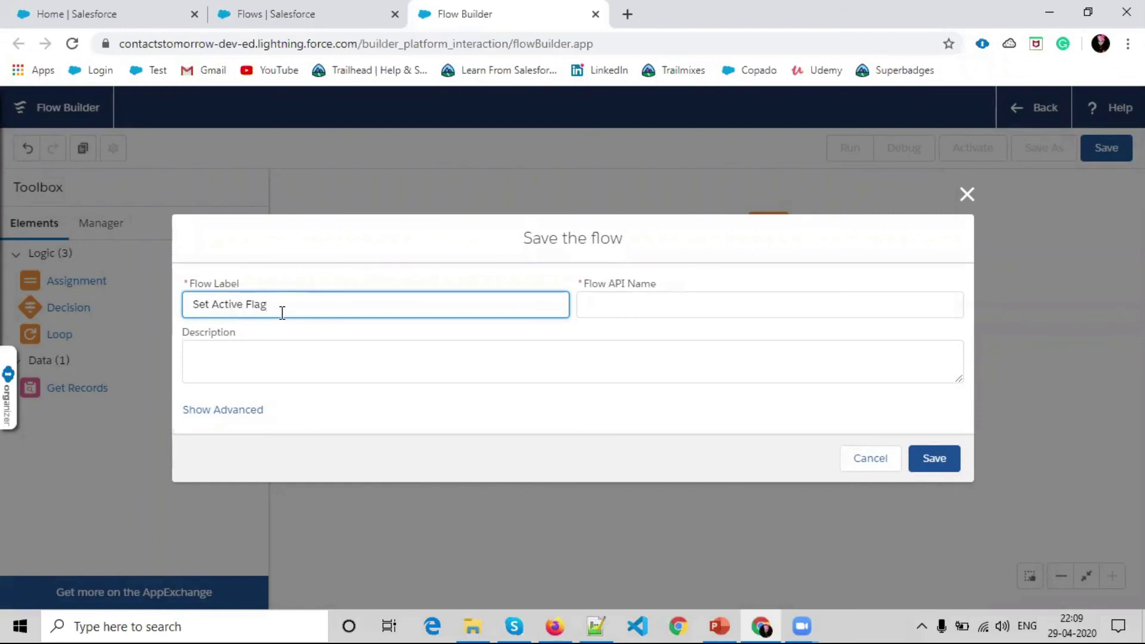
click(581, 310)
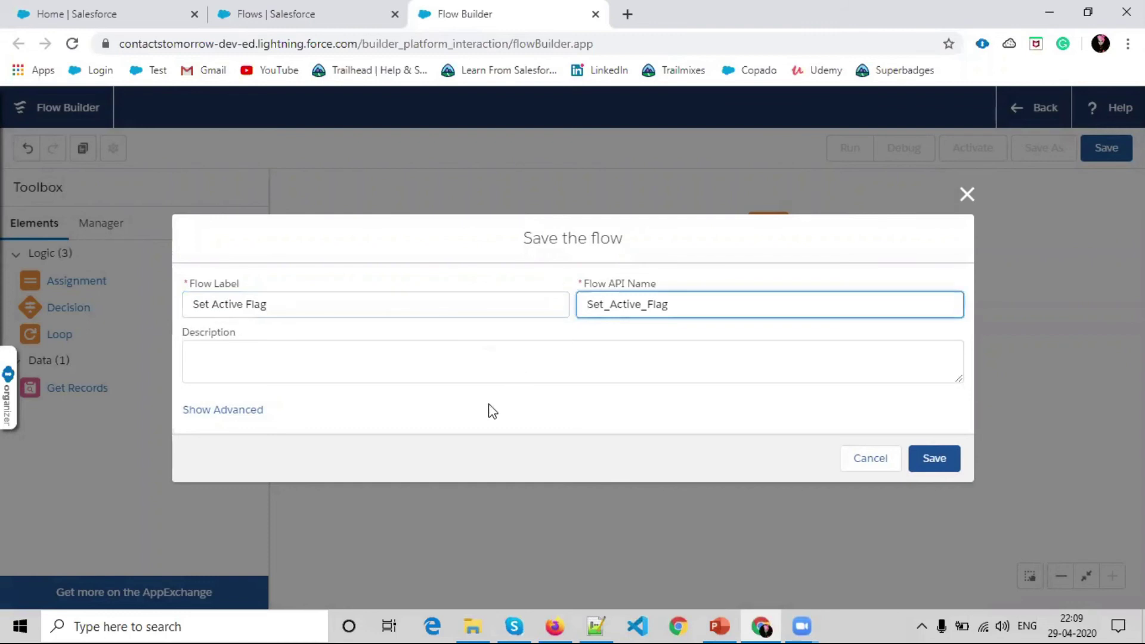
click(215, 410)
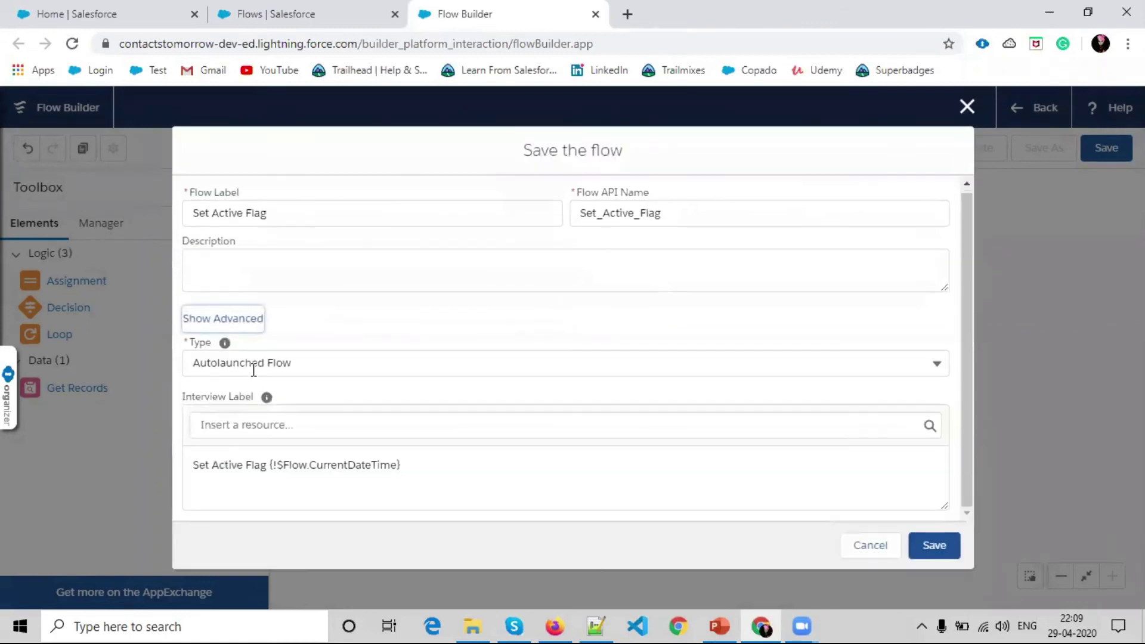
click(933, 547)
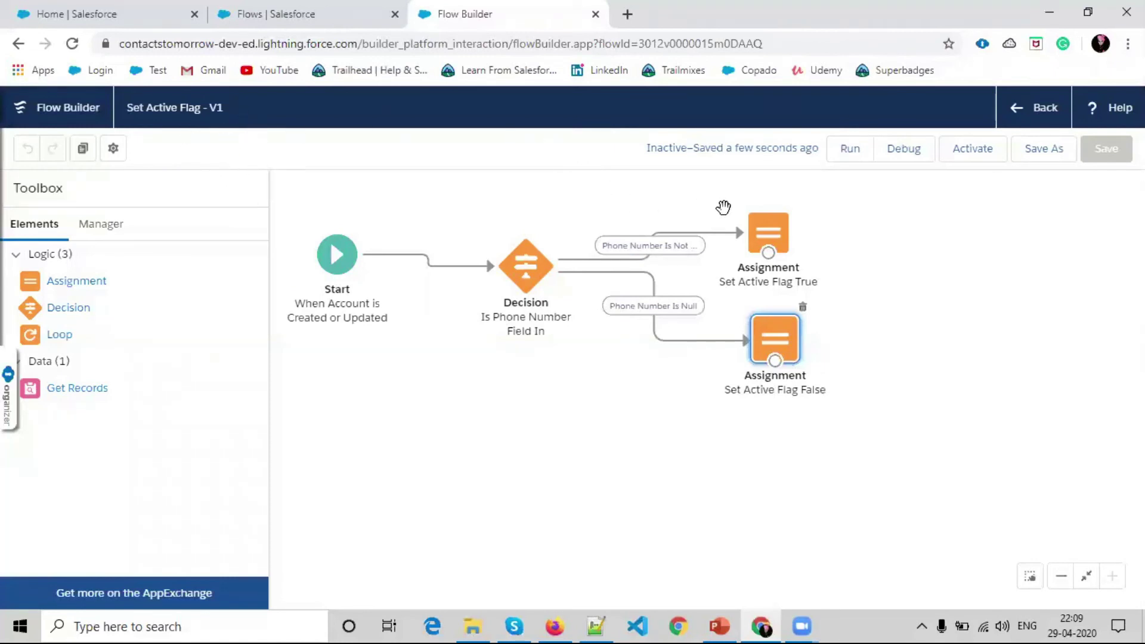
click(974, 153)
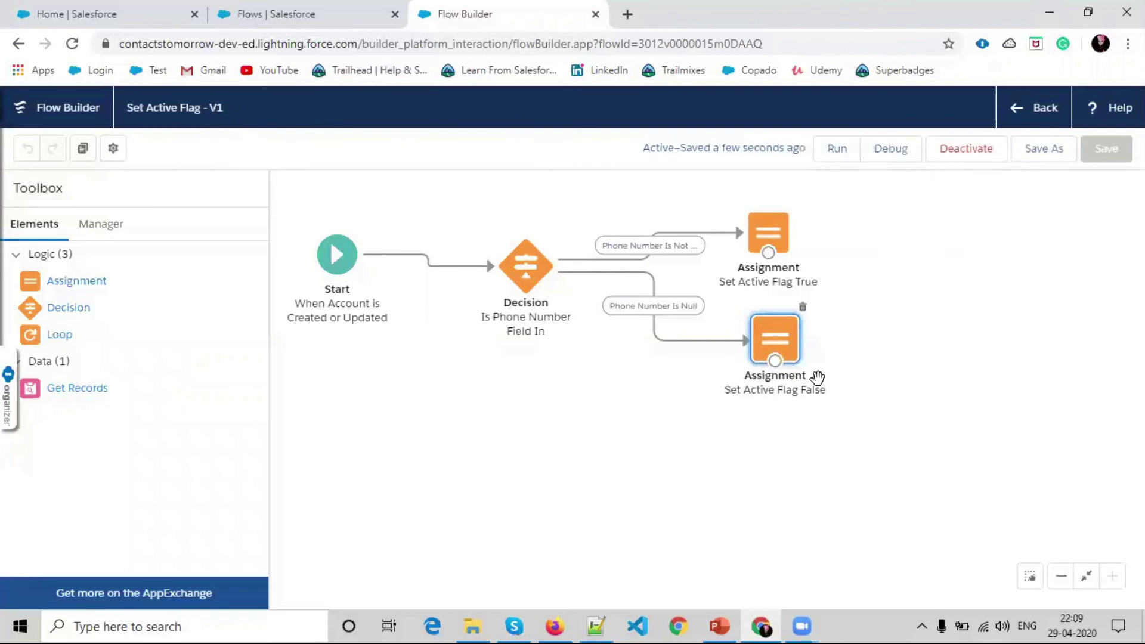
click(136, 18)
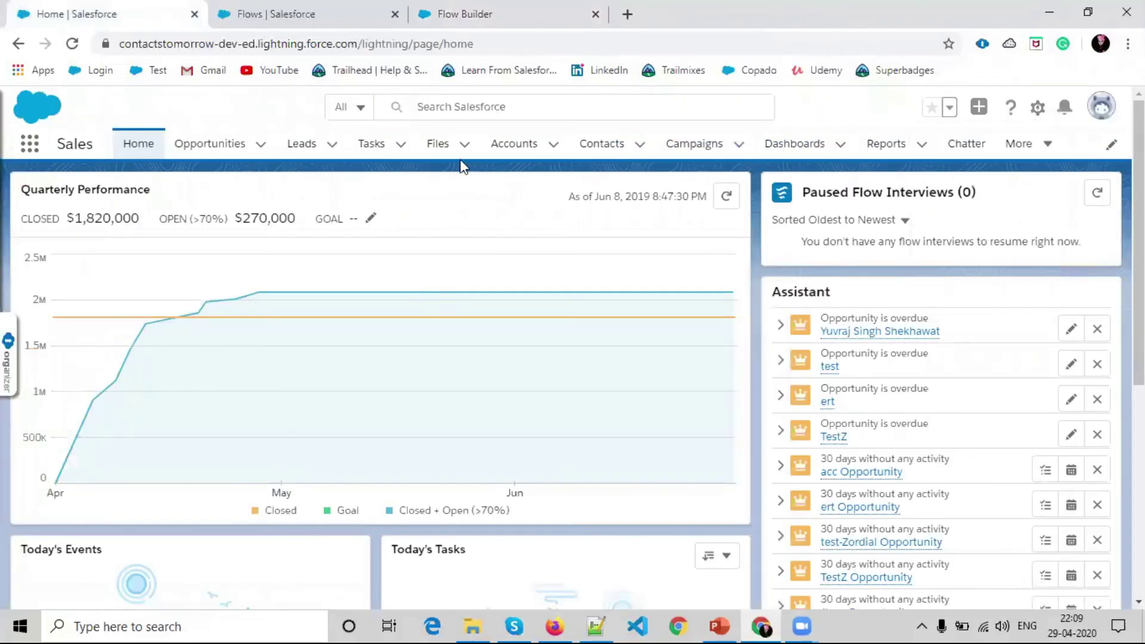
- Start a new Account using the TestRecordType-1 record type
click(521, 149)
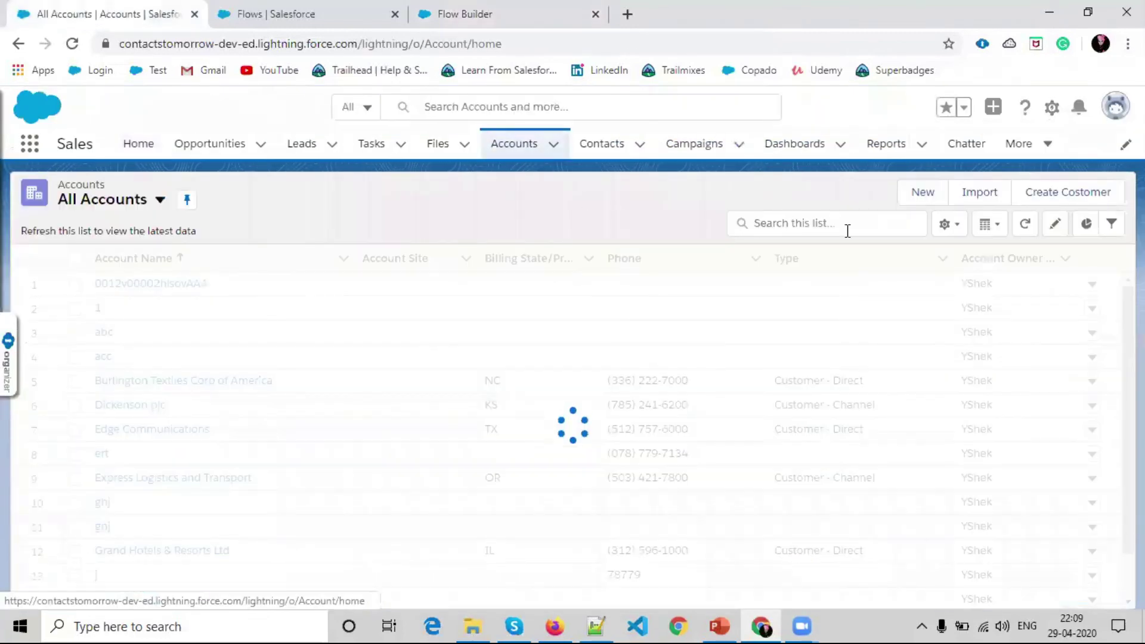
click(922, 196)
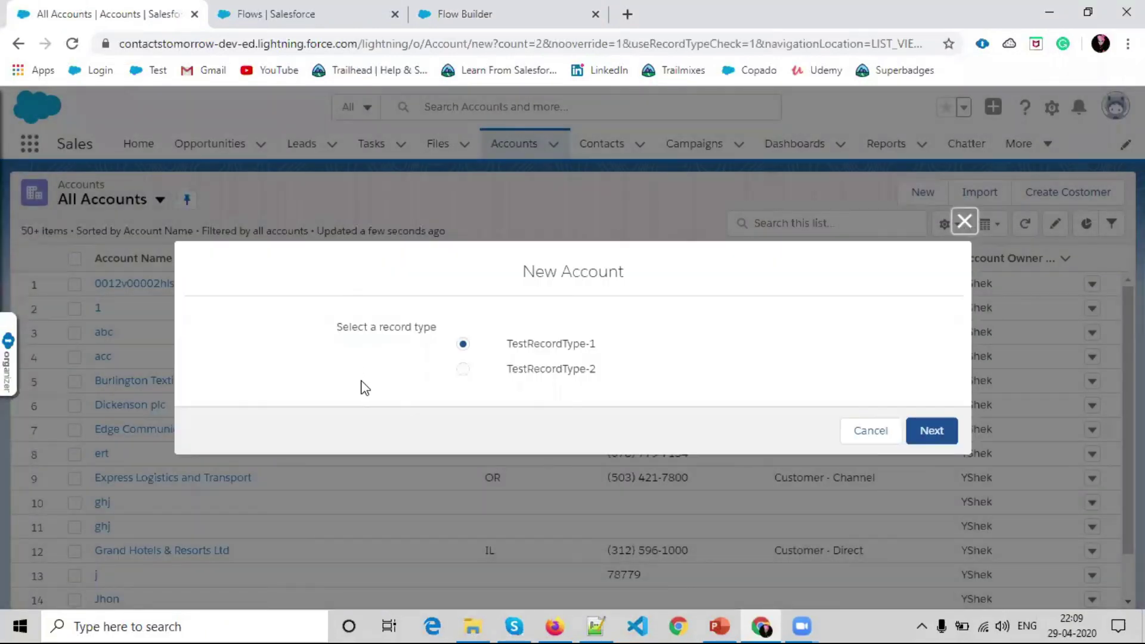
click(941, 427)
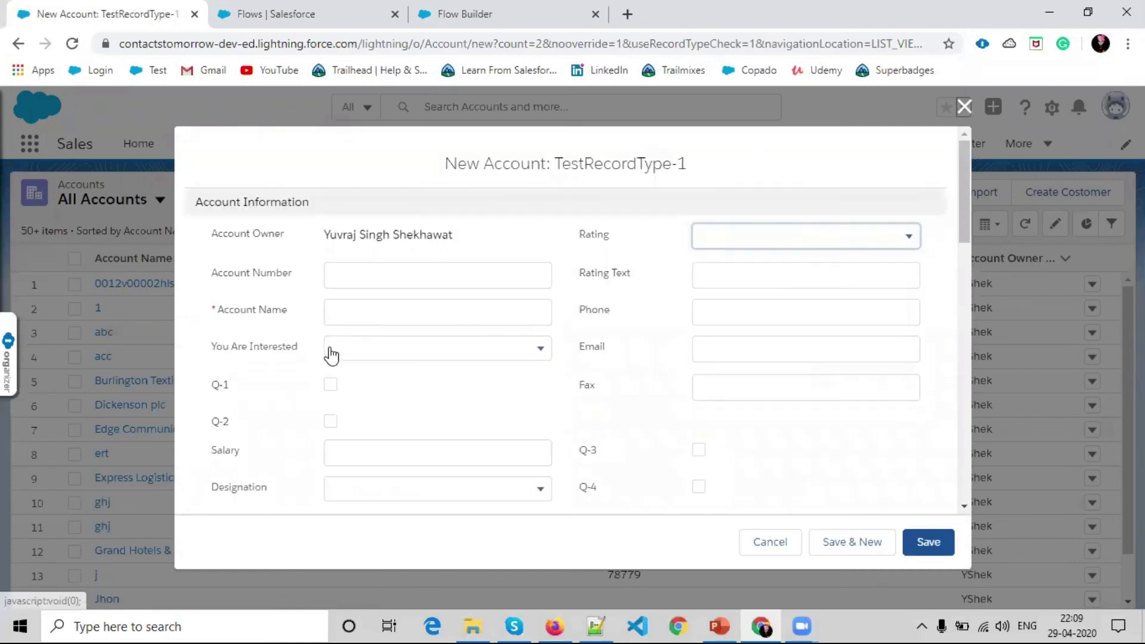
- Enter the account name and phone number, set Industry to Agriculture, and leave Active at None
click(346, 312)
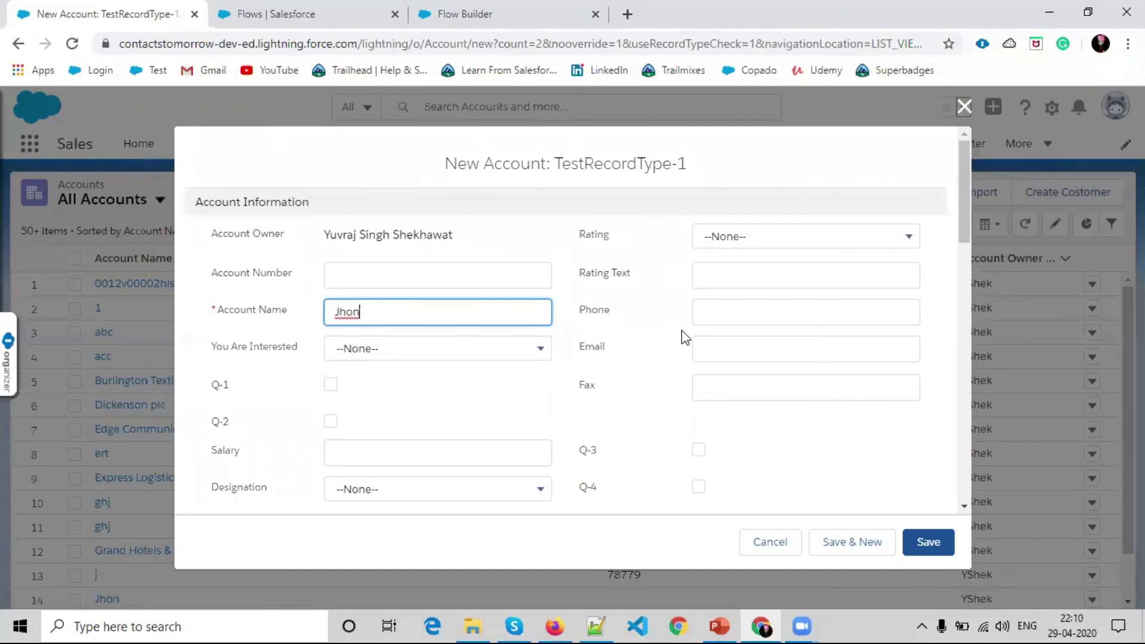
click(705, 318)
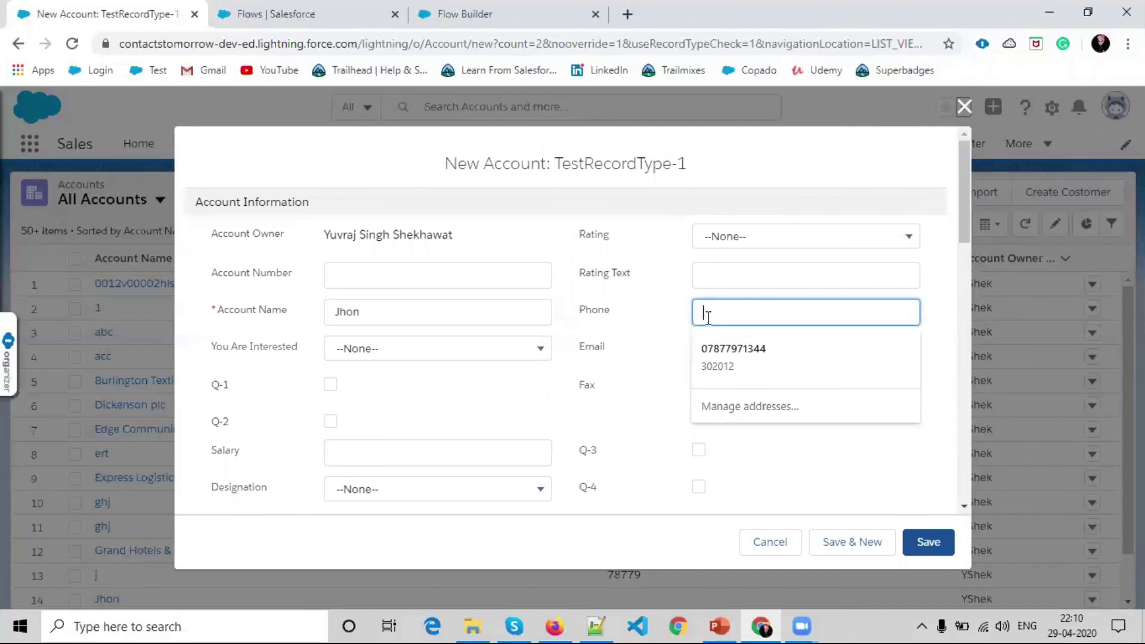
text(734)
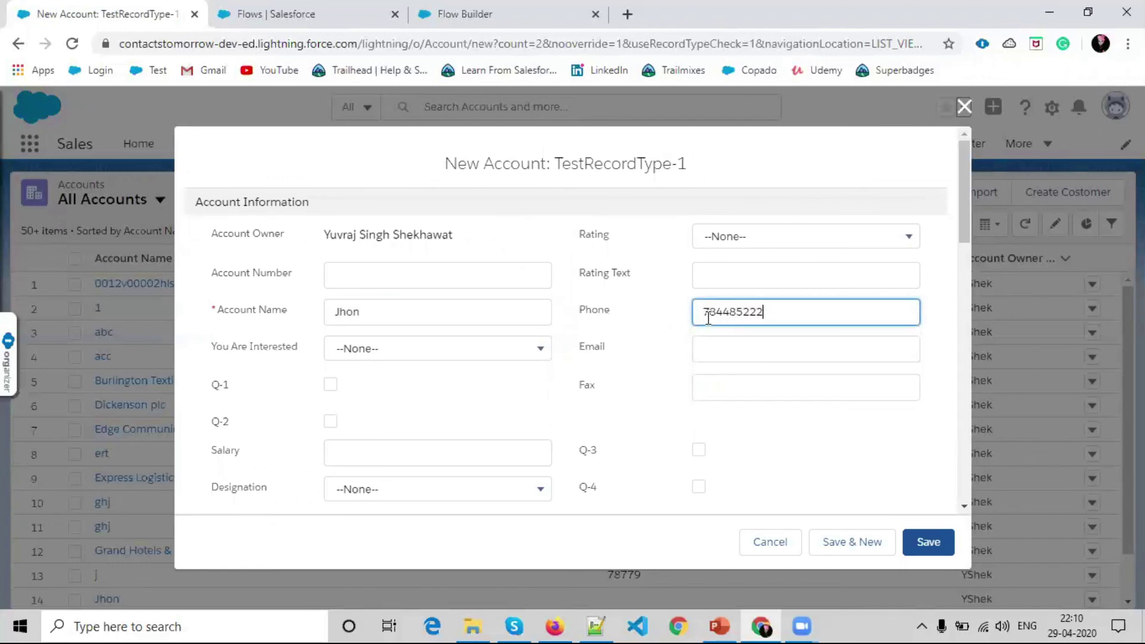
scroll(388, 417, down, 7)
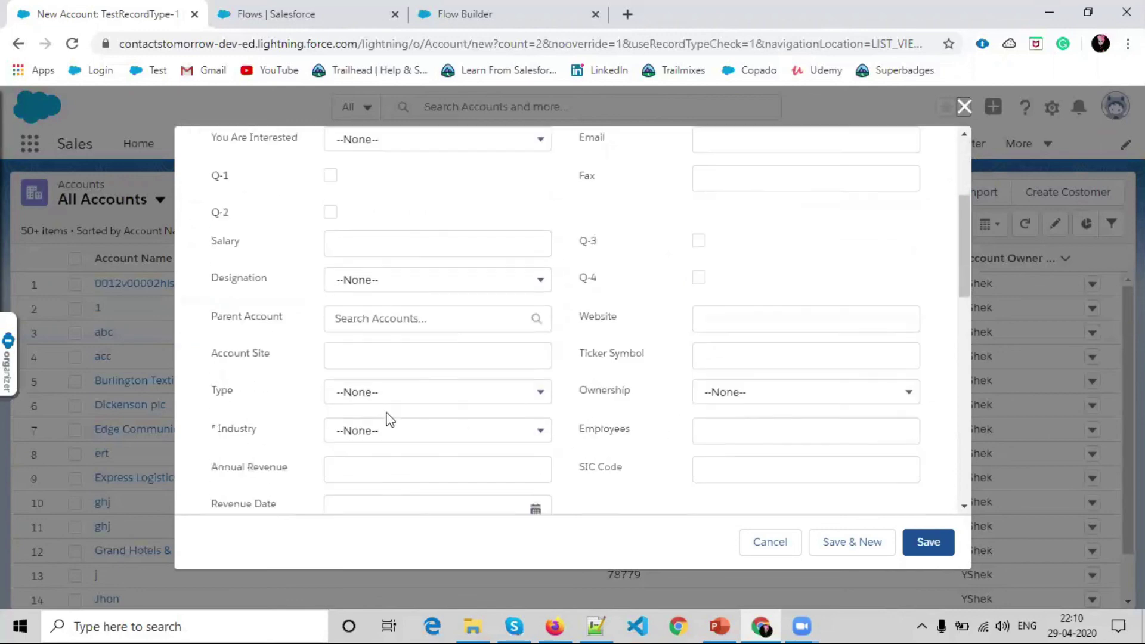
click(411, 223)
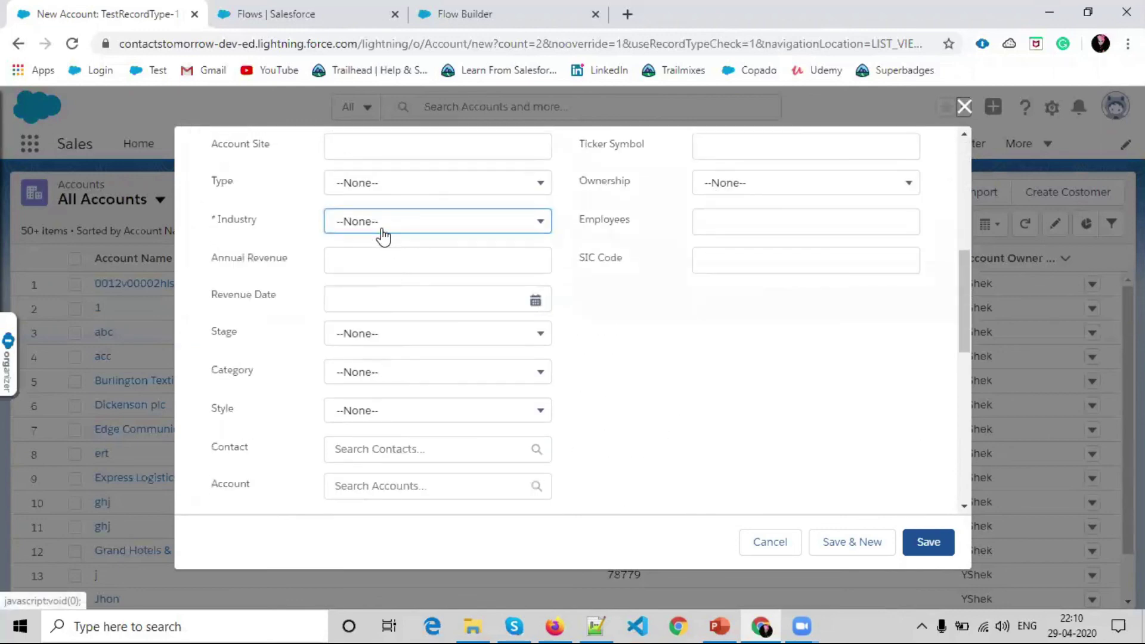
click(382, 232)
click(370, 284)
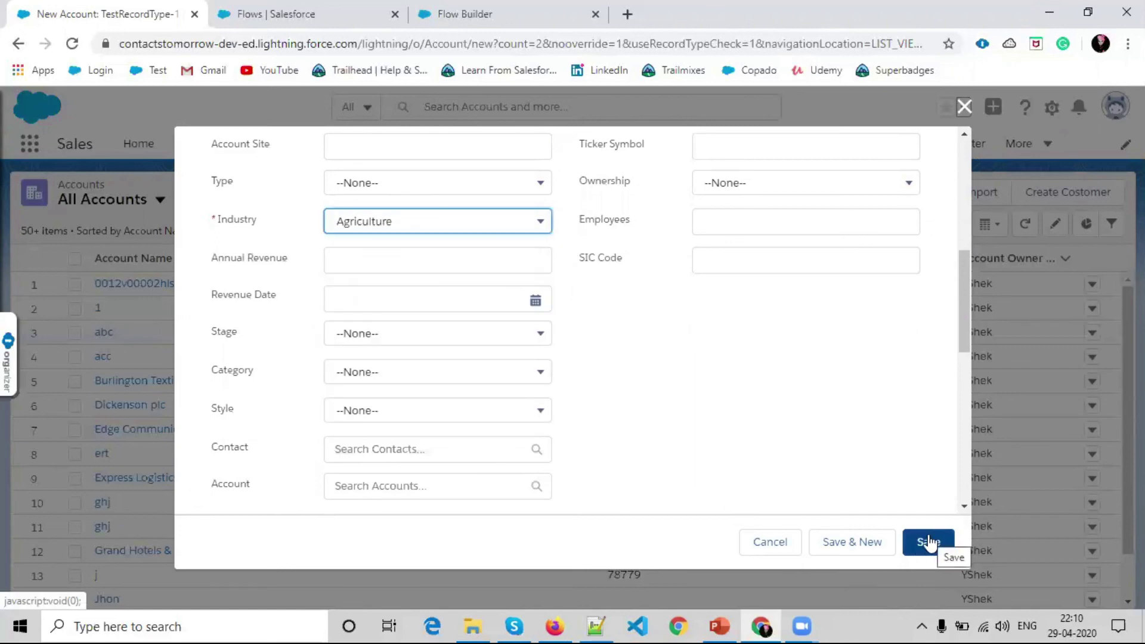
scroll(881, 452, up, 5)
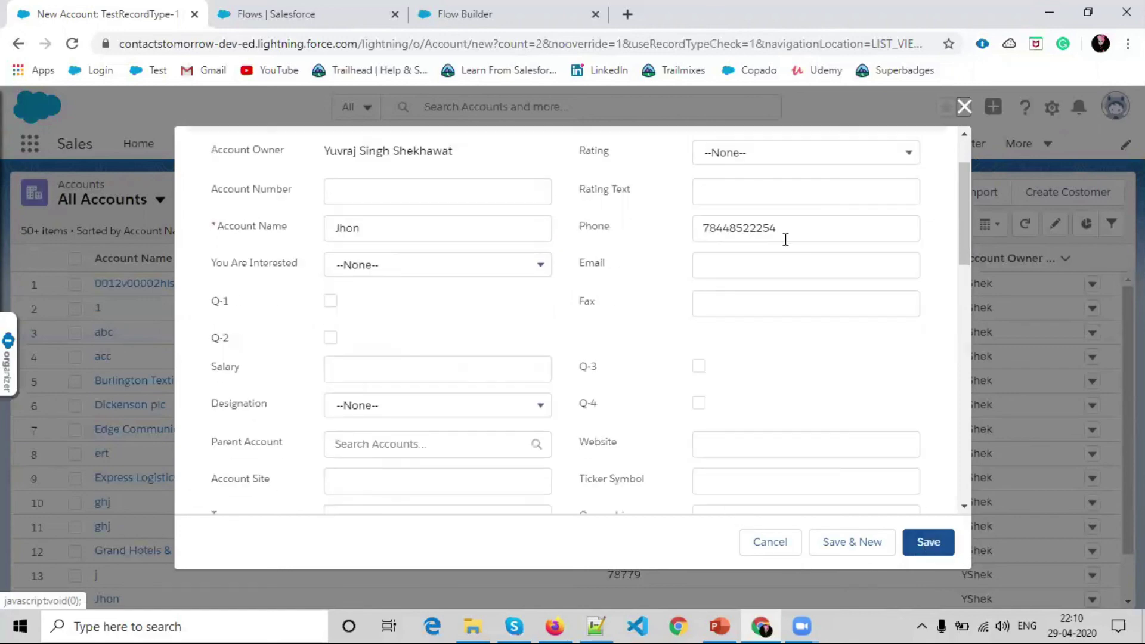
scroll(693, 435, down, 10)
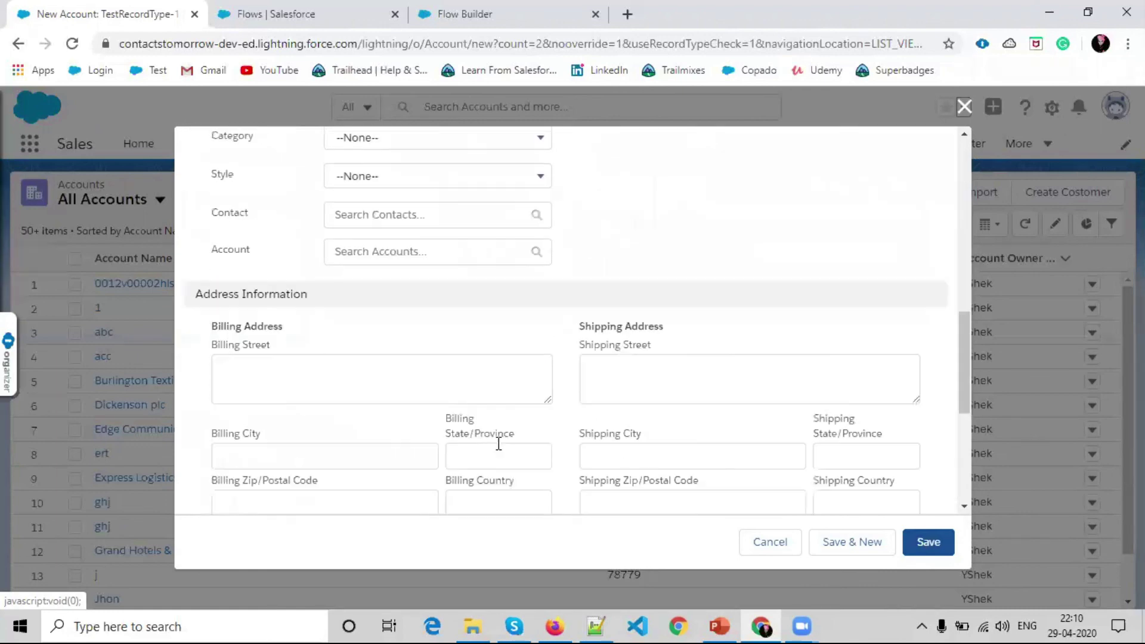
scroll(399, 334, down, 5)
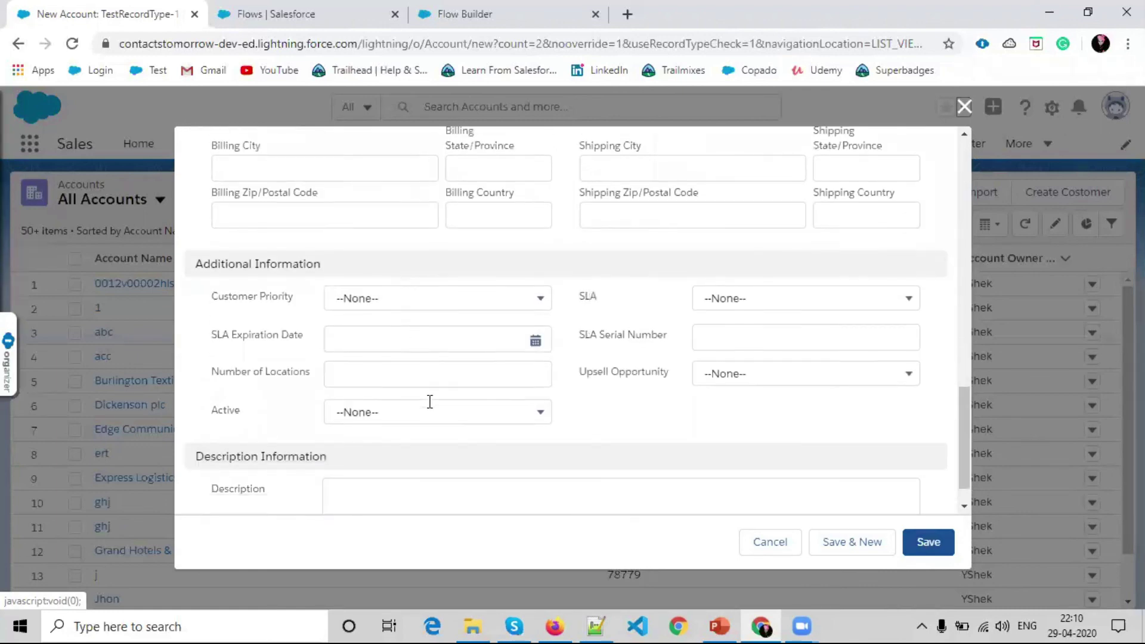
click(405, 382)
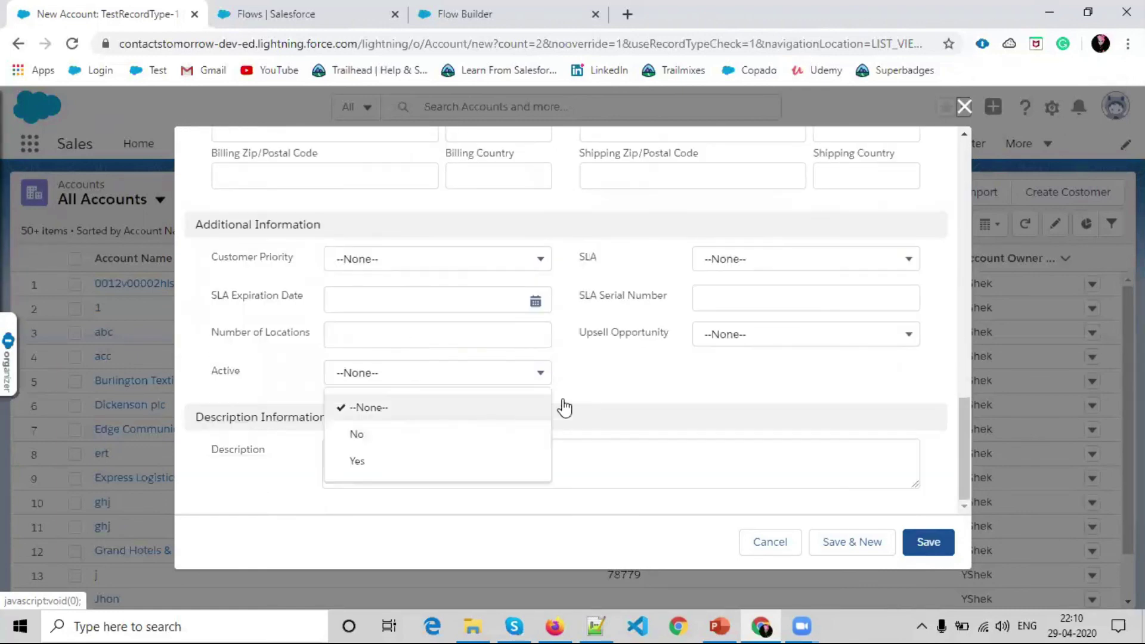
click(716, 418)
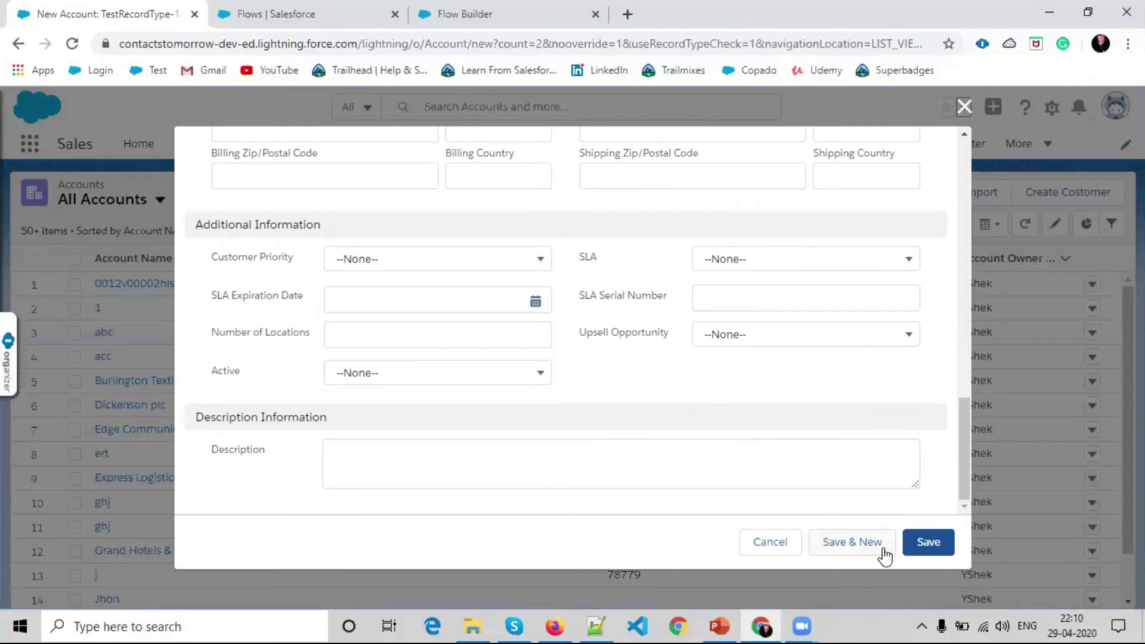
- Save the account, correcting the rejected phone number format before saving again
click(926, 543)
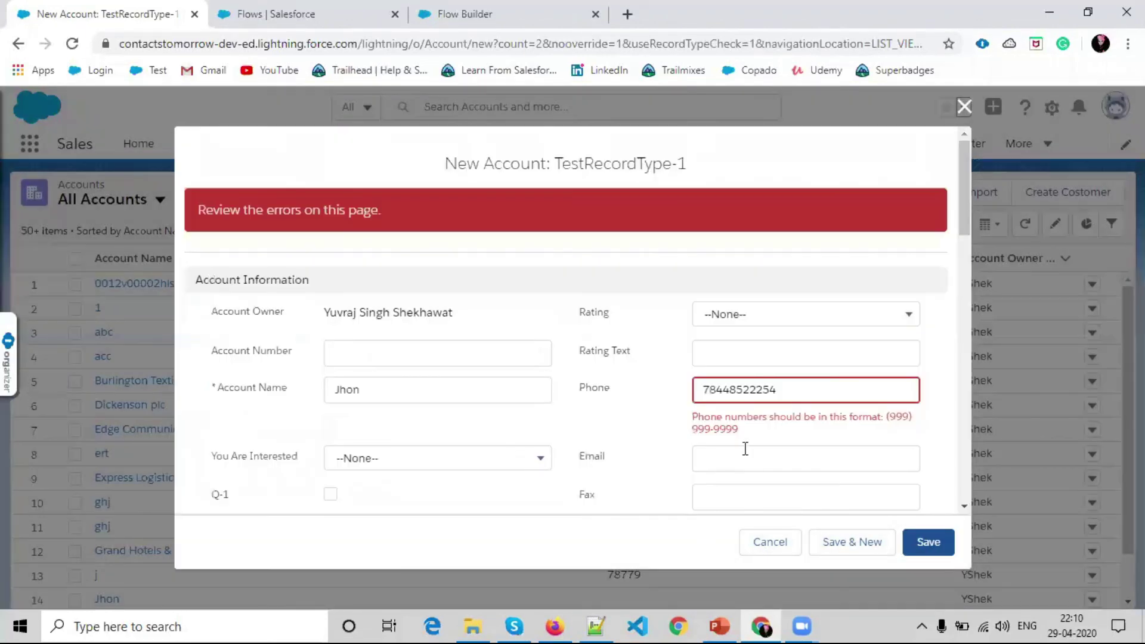
click(782, 388)
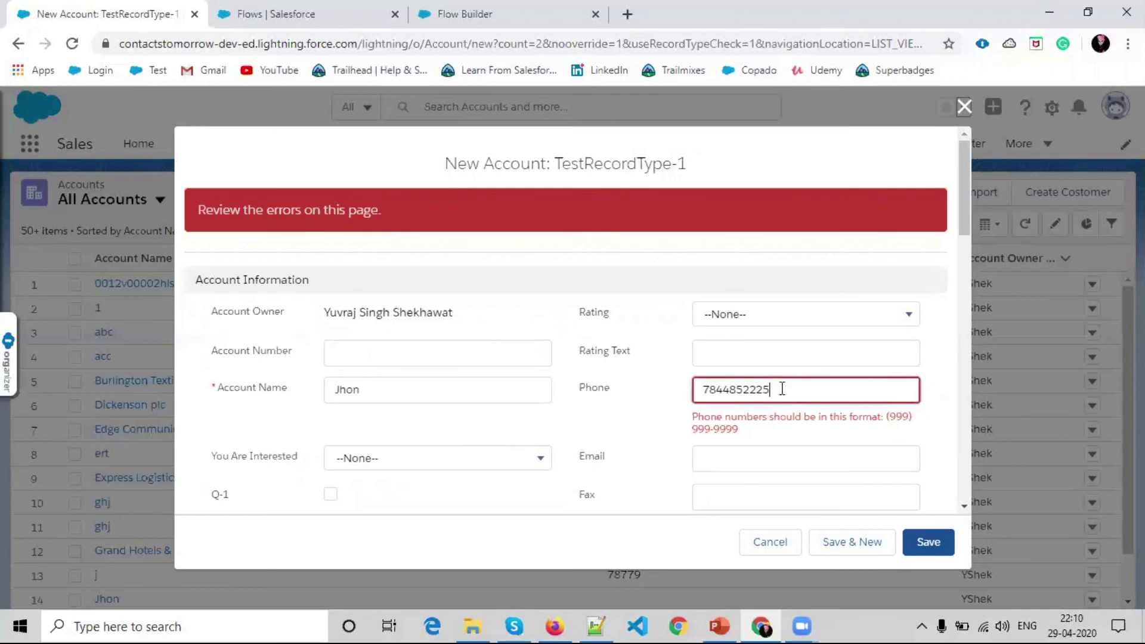
click(908, 547)
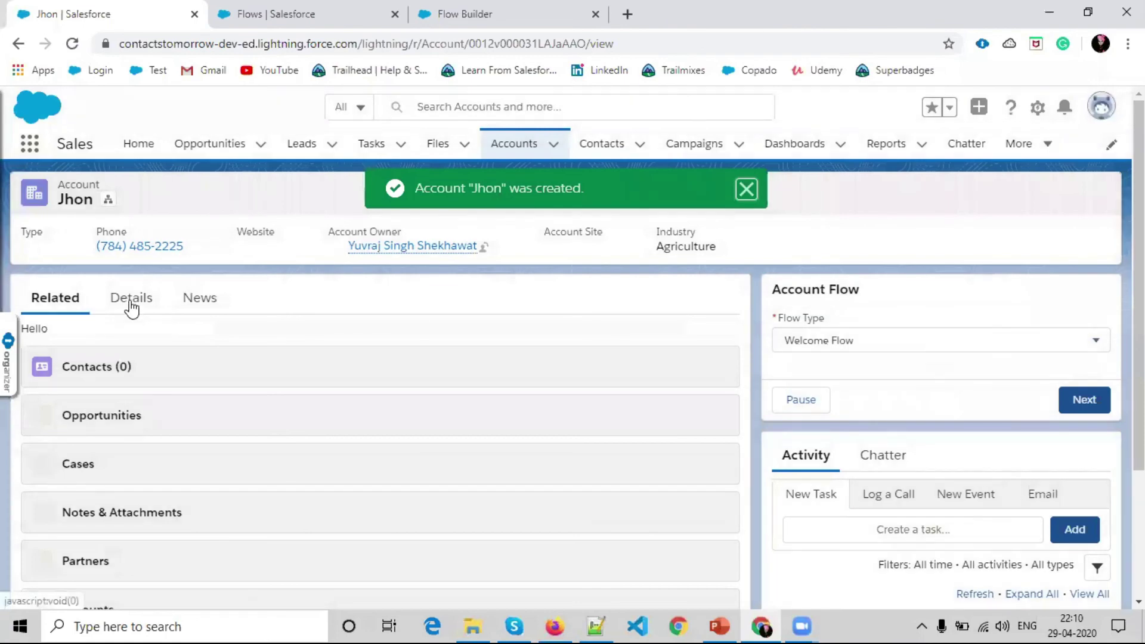
- On the account's Details tab, clear the Phone field and save
click(131, 305)
scroll(471, 391, down, 7)
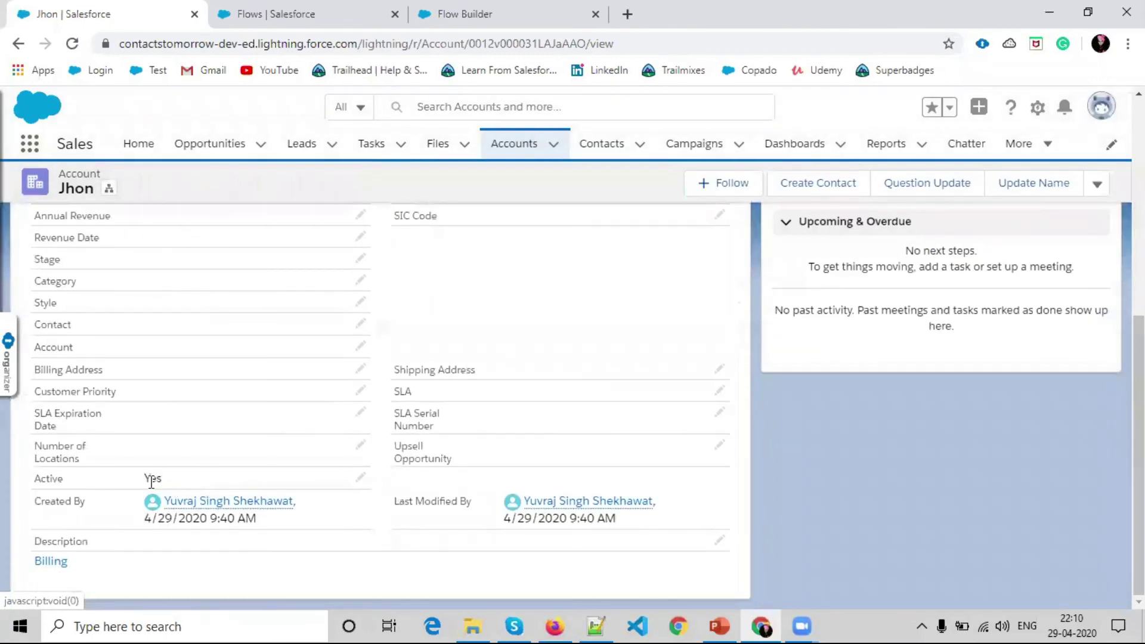
scroll(544, 439, up, 1)
scroll(547, 441, up, 6)
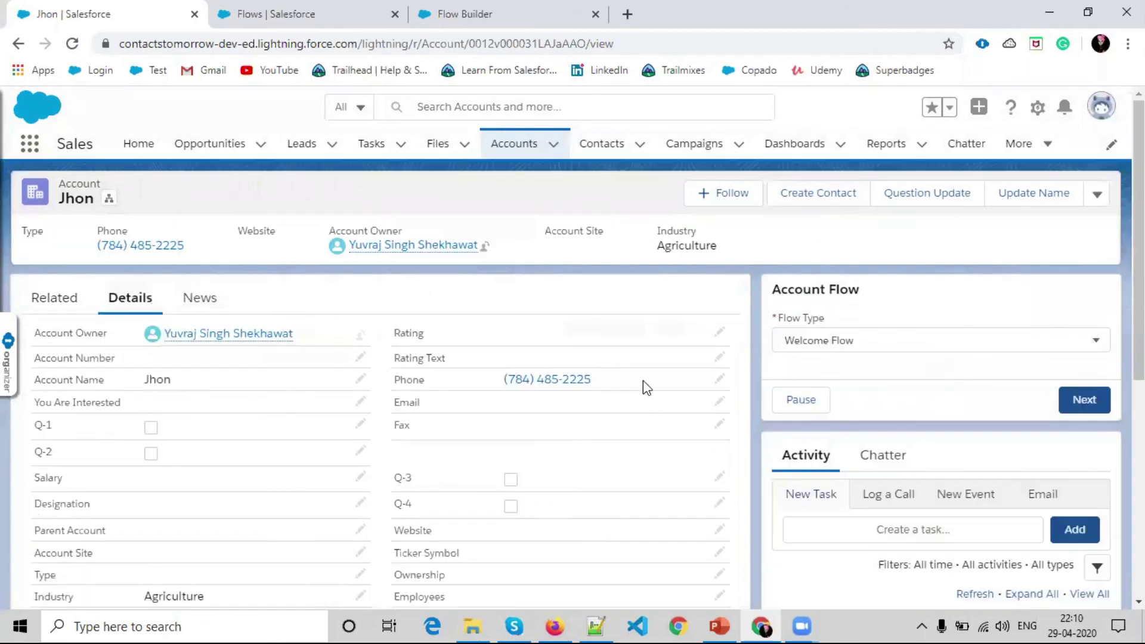
click(718, 382)
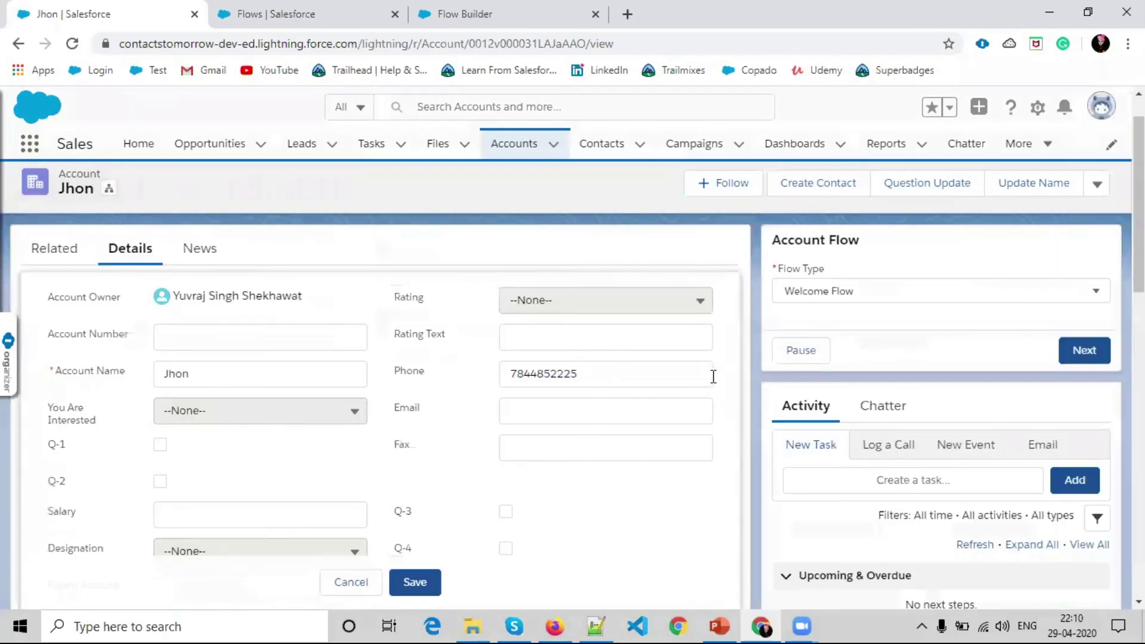
click(596, 373)
drag(480, 371, 481, 371)
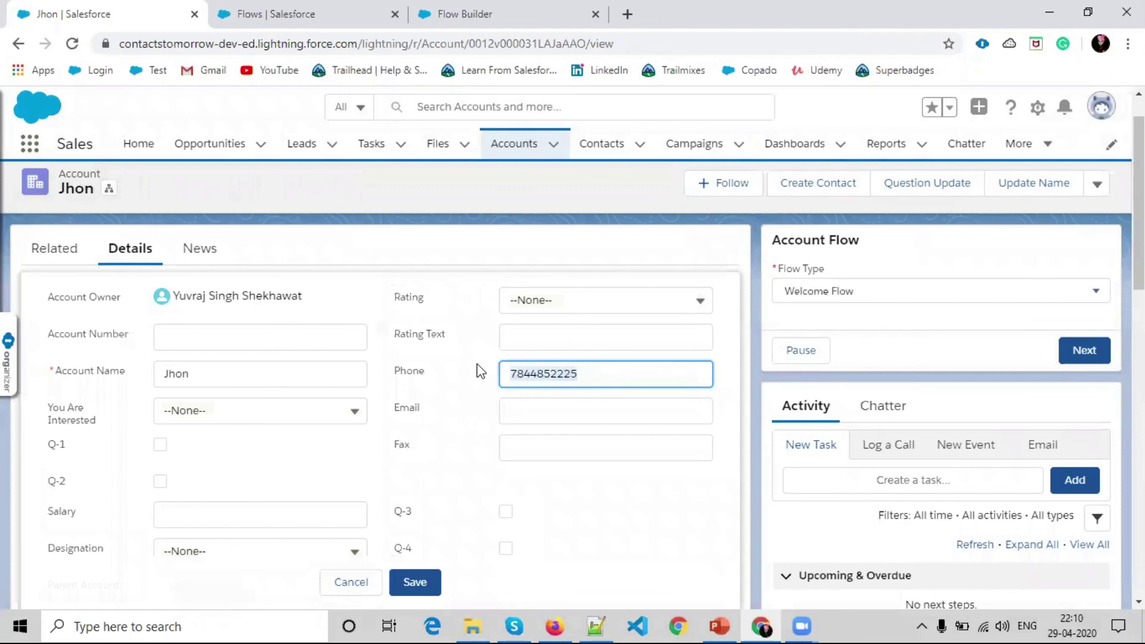
key(BackSpace)
click(412, 580)
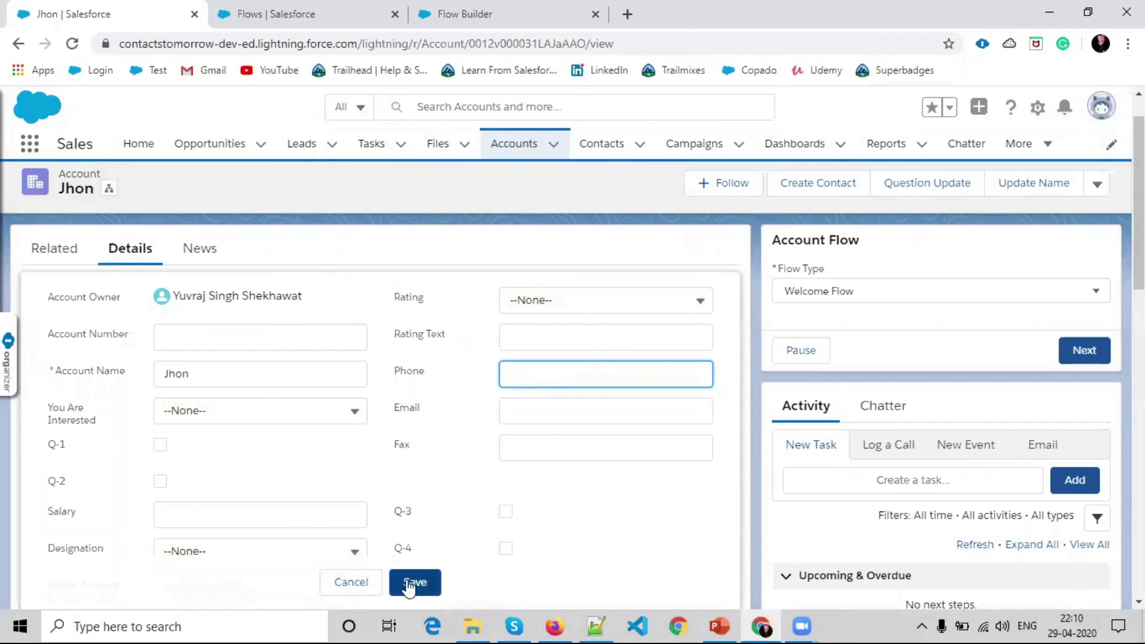
- Check that the account's Active field now reads No
scroll(364, 510, down, 5)
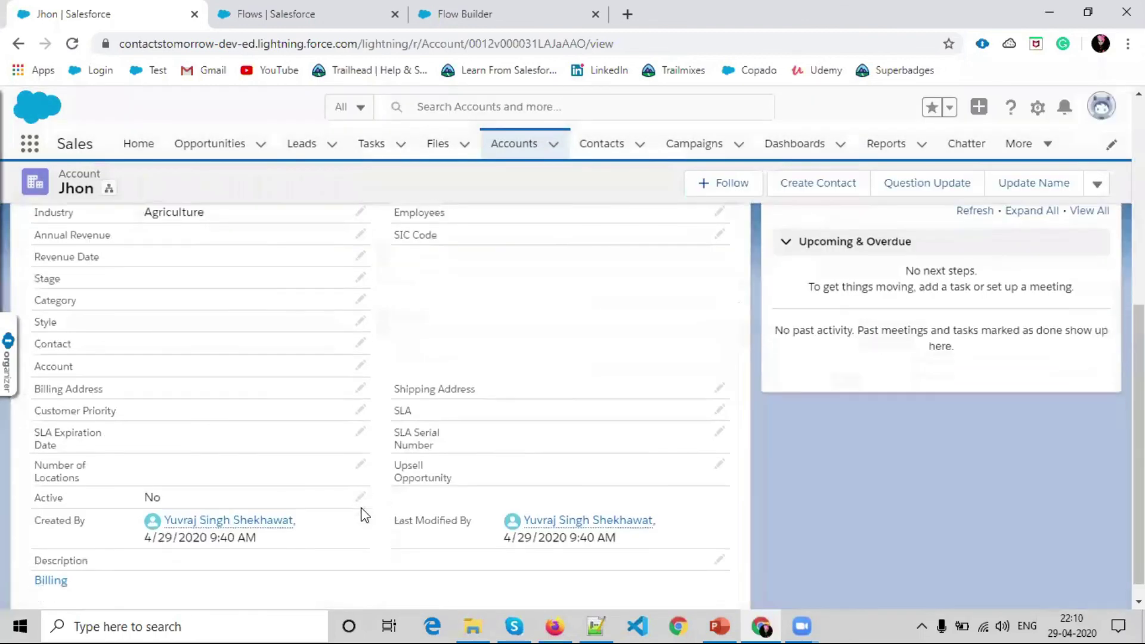
double_click(156, 500)
scroll(184, 486, up, 7)
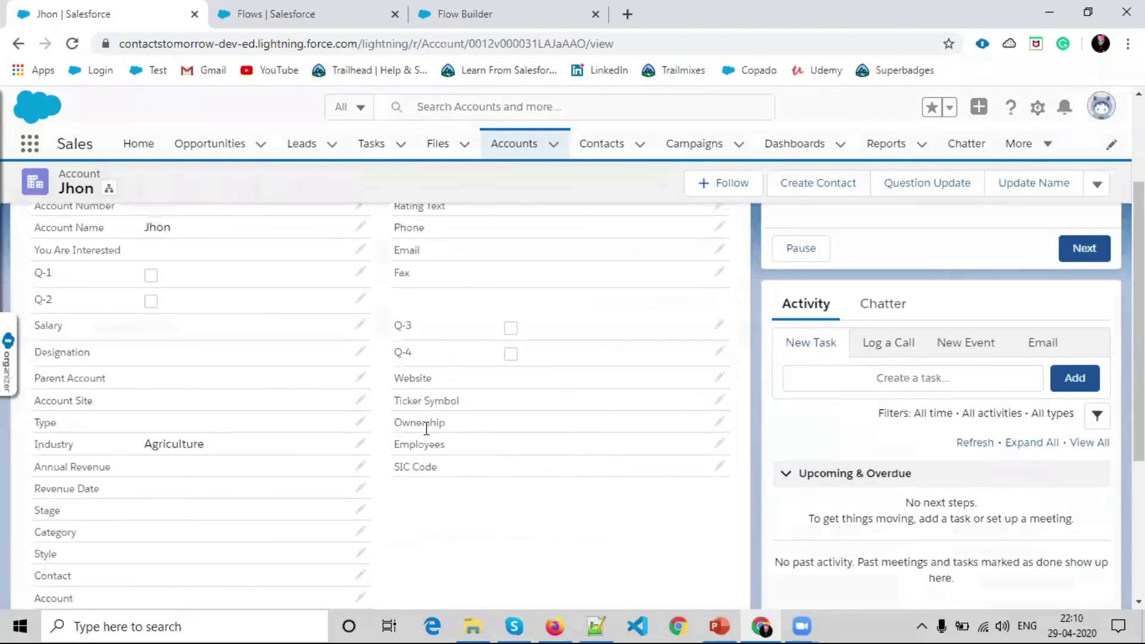
scroll(429, 434, down, 7)
scroll(257, 472, up, 4)
scroll(257, 472, down, 4)
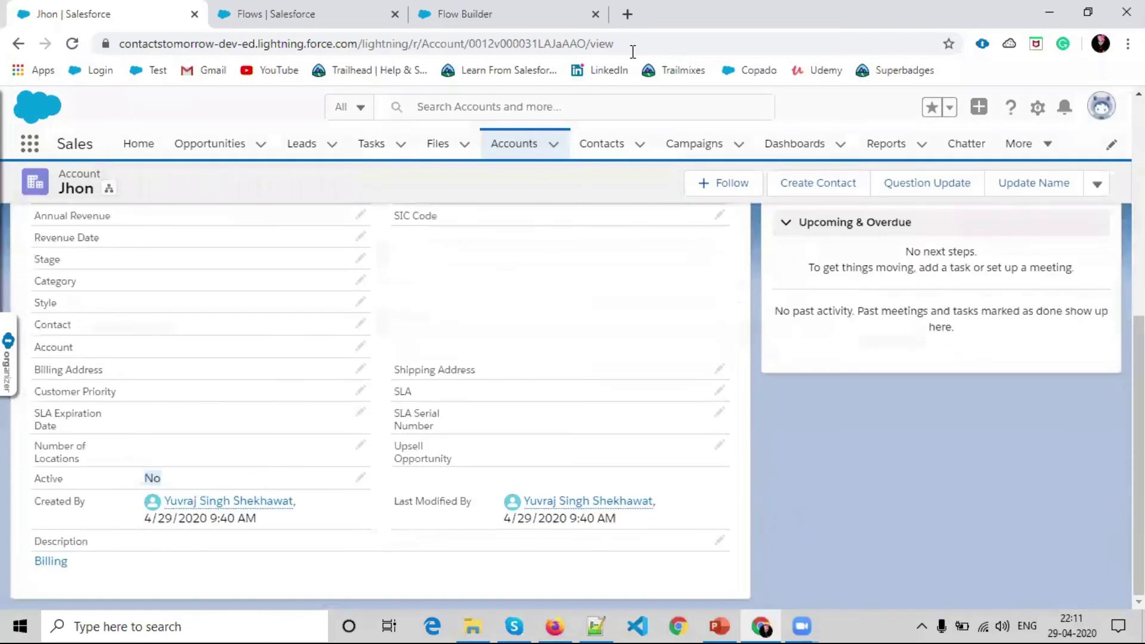